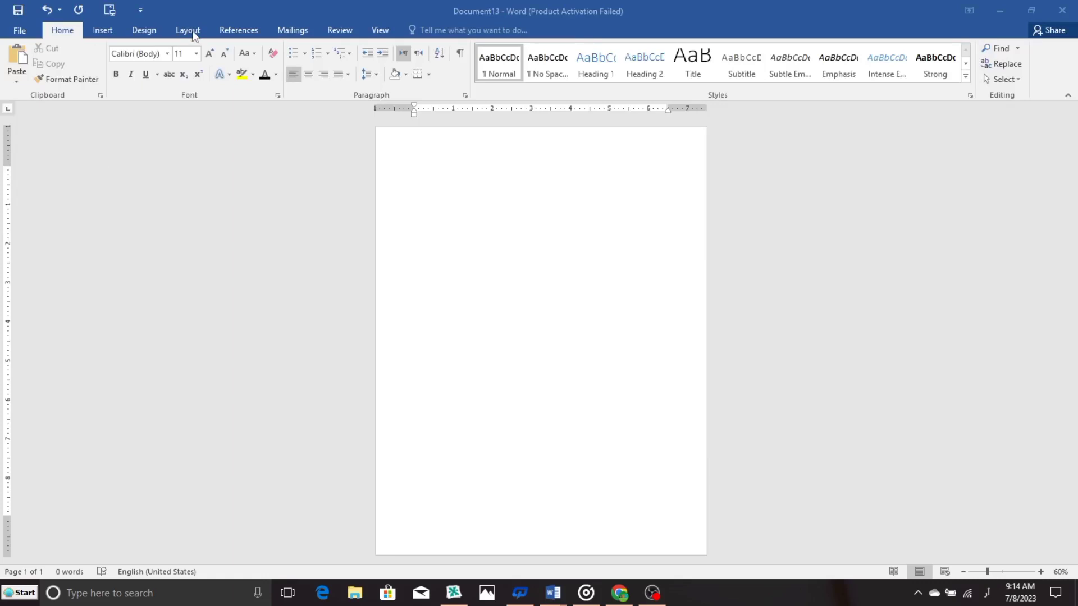
Switch the blank page to Landscape orientation and confirm it in Page Setup
left_click(188, 30)
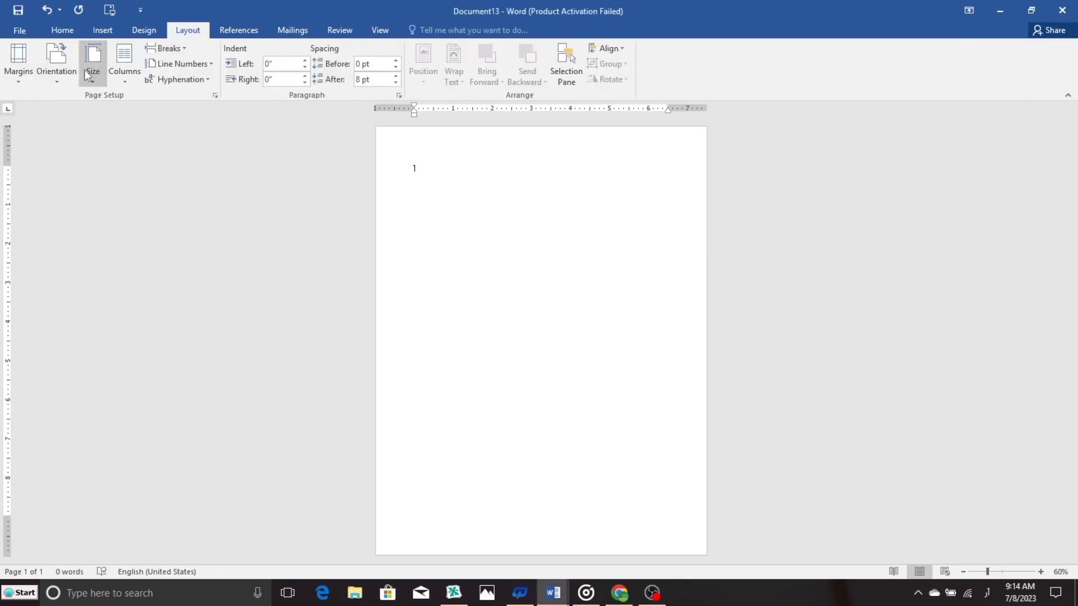
left_click(56, 83)
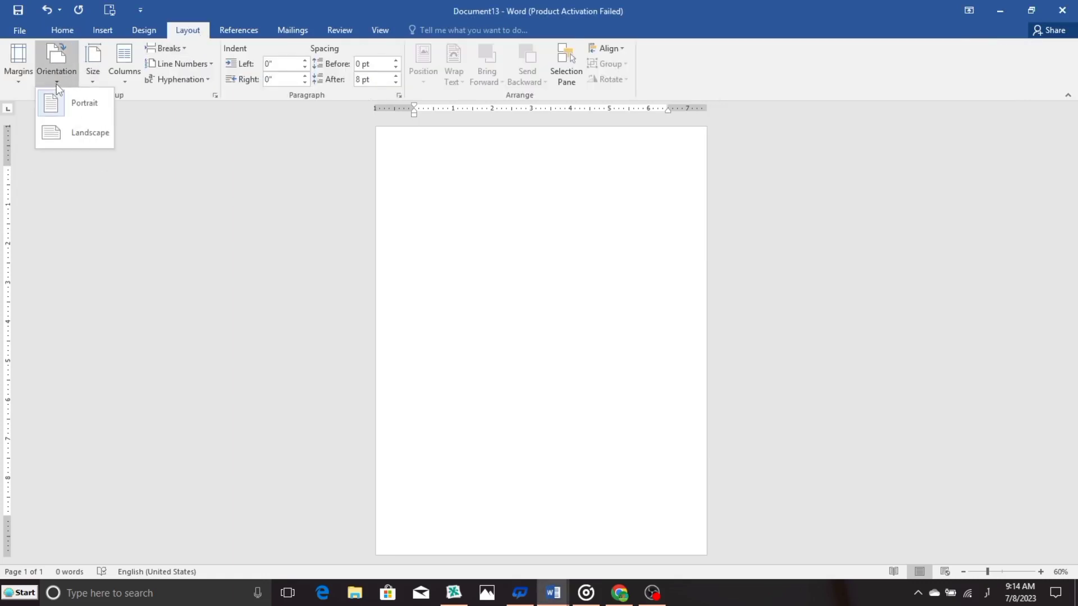
left_click(72, 133)
left_click(215, 96)
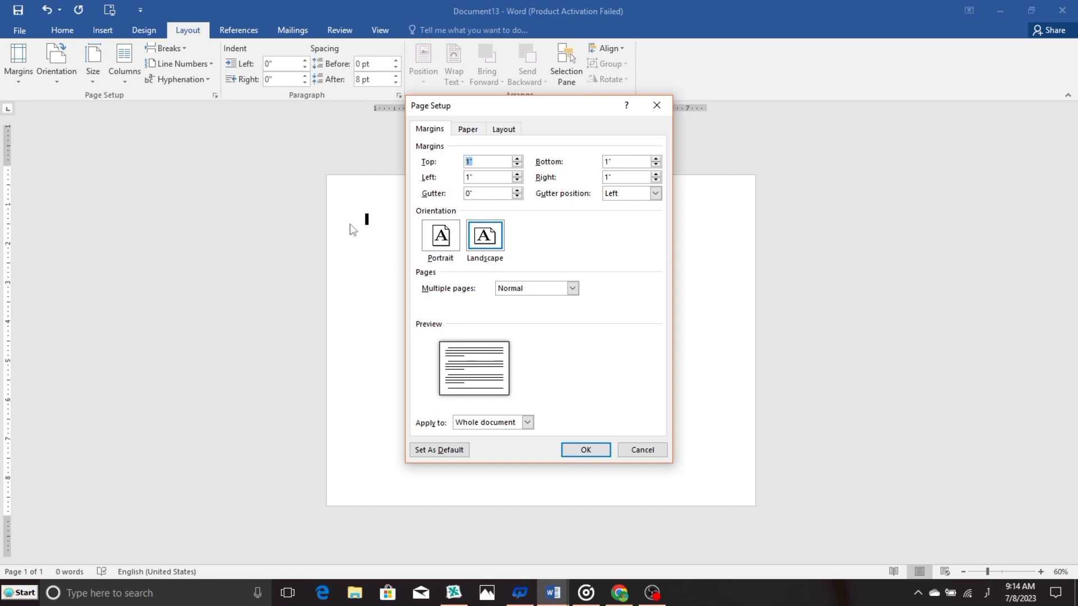
left_click(571, 453)
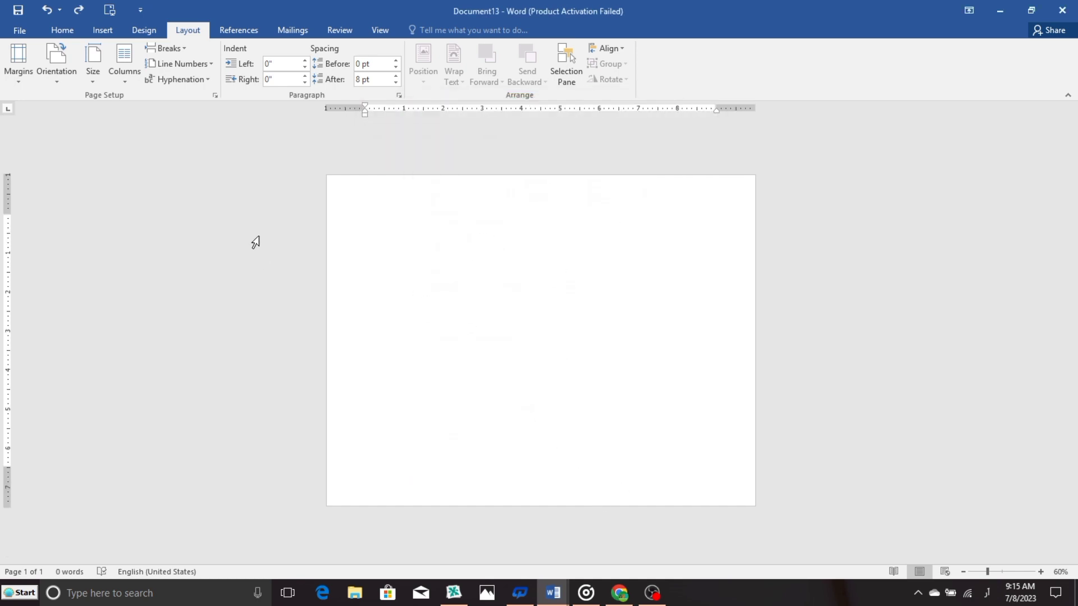
left_click(103, 30)
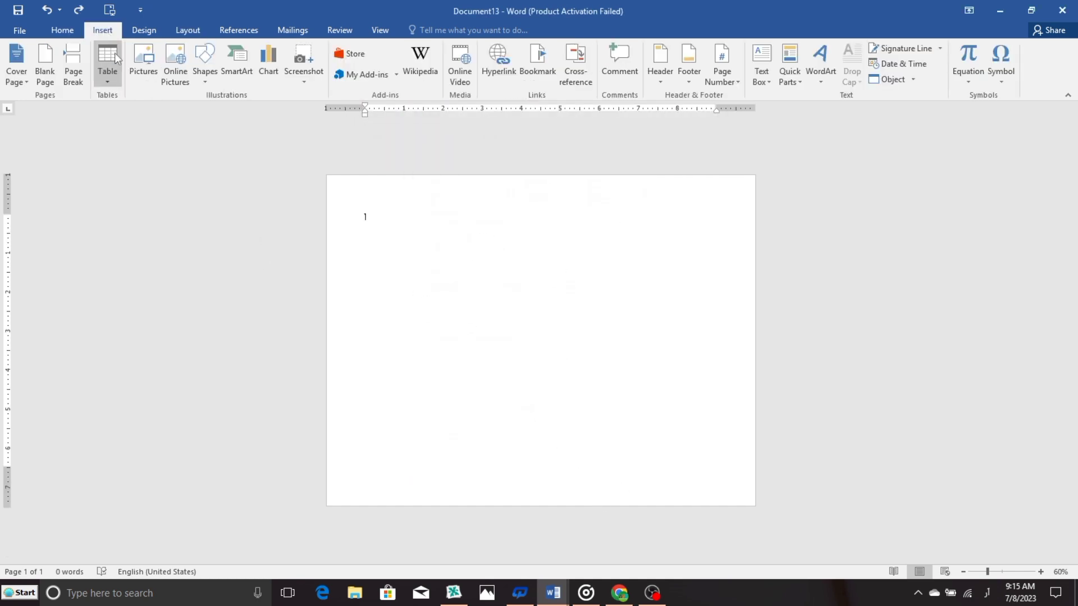
Draw a rounded rectangle across nearly the whole landscape page
left_click(205, 83)
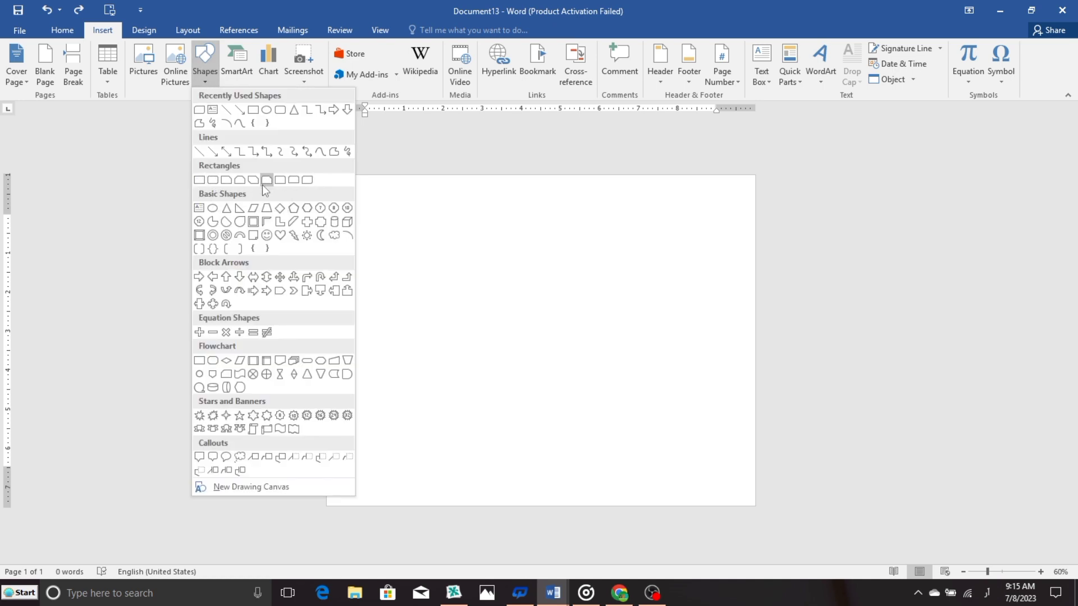
left_click(280, 111)
mouse_move(351, 197)
left_mouse_down()
mouse_move(719, 458)
mouse_move(733, 484)
left_mouse_up()
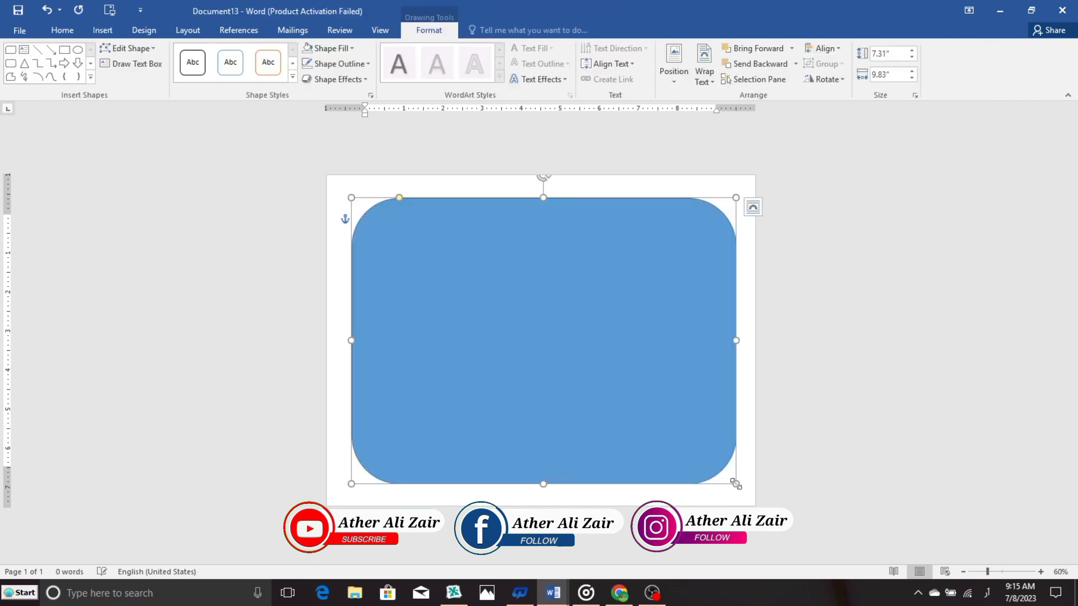
left_click_drag(351, 340, 344, 340)
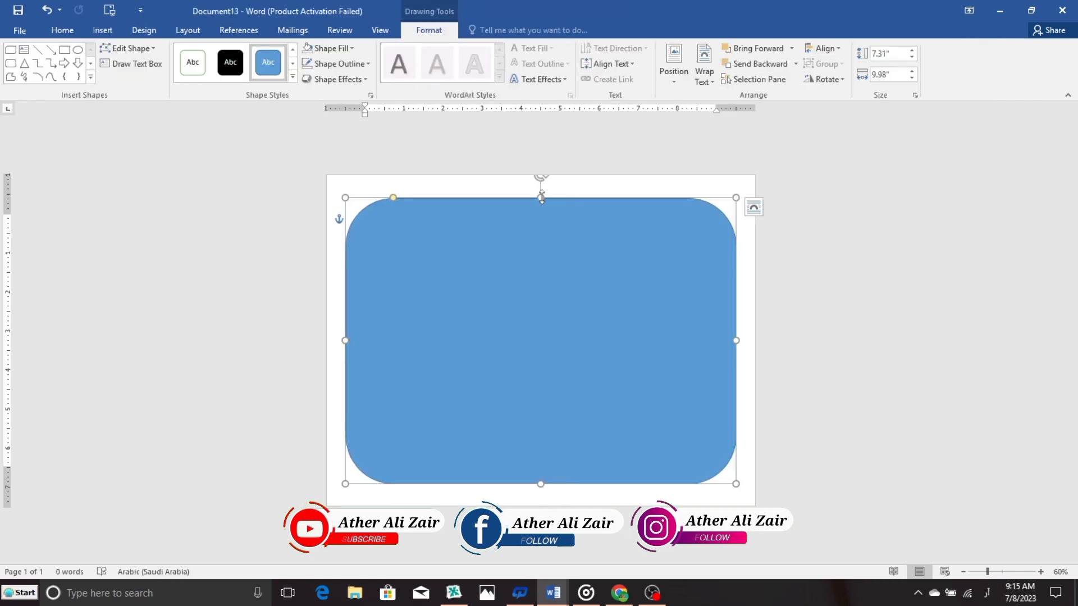
left_click_drag(542, 198, 541, 194)
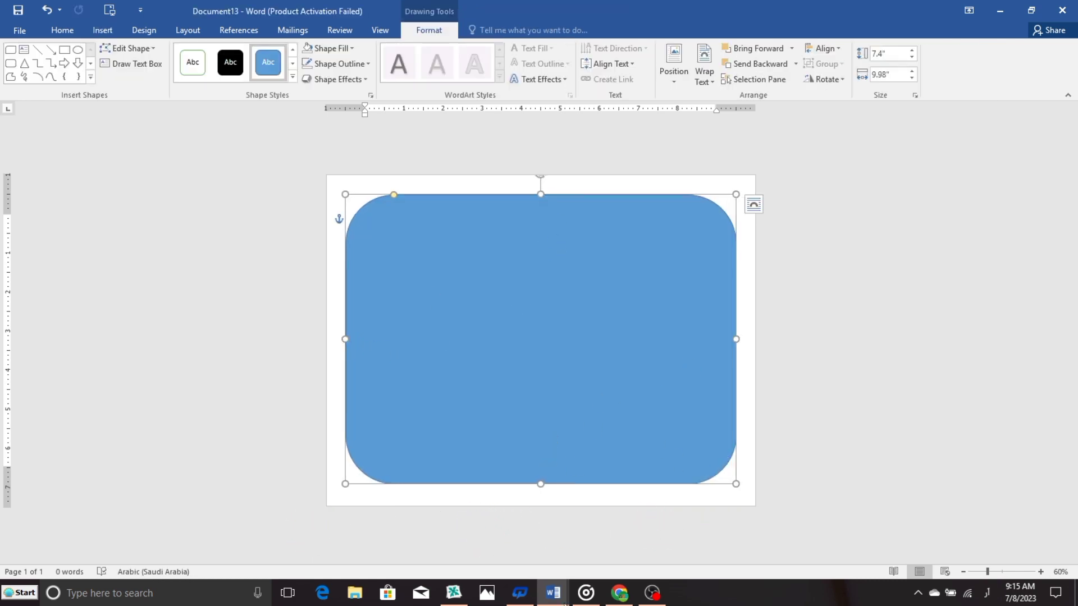
Fill the rounded rectangle solid gold and remove its outline
left_click(353, 48)
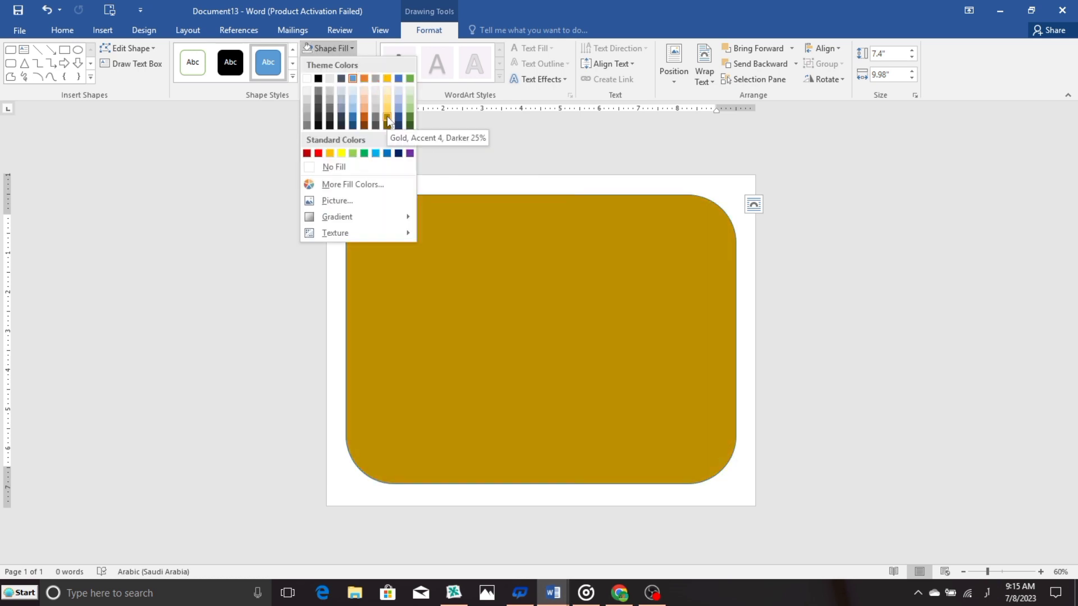
left_click(387, 78)
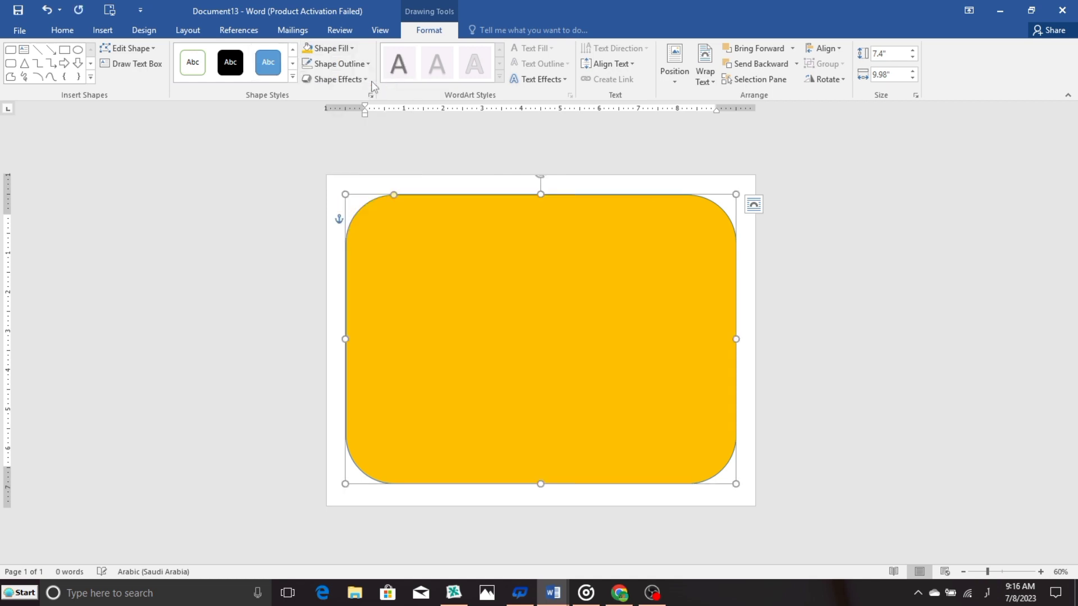
left_click(367, 63)
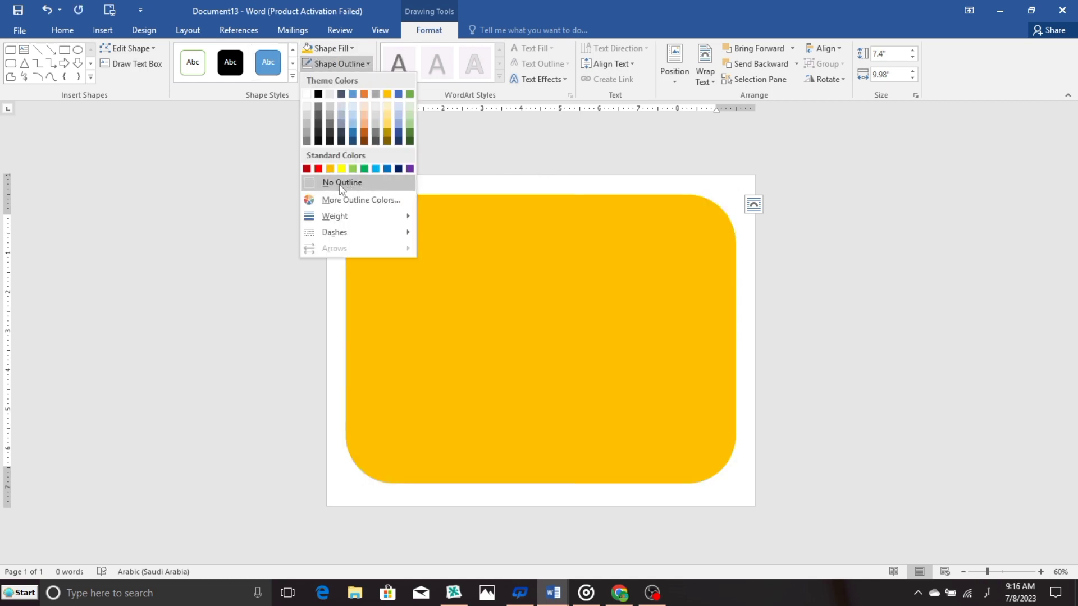
left_click(339, 183)
left_click(748, 312)
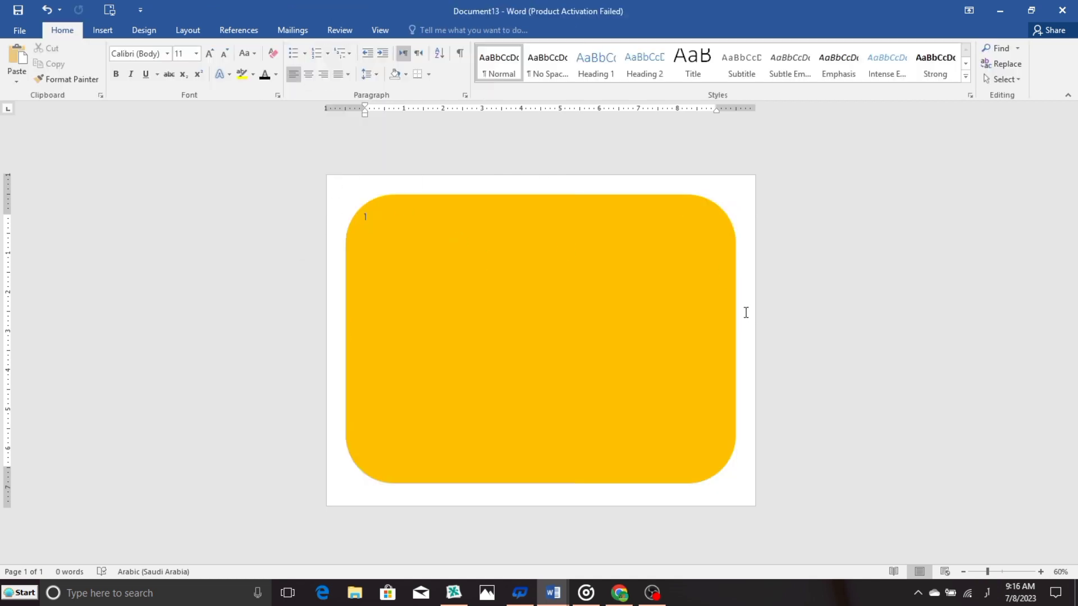
left_click(102, 30)
Draw a tall rectangle over the gold shape, tilt it about 40 degrees and stretch it
left_click(205, 82)
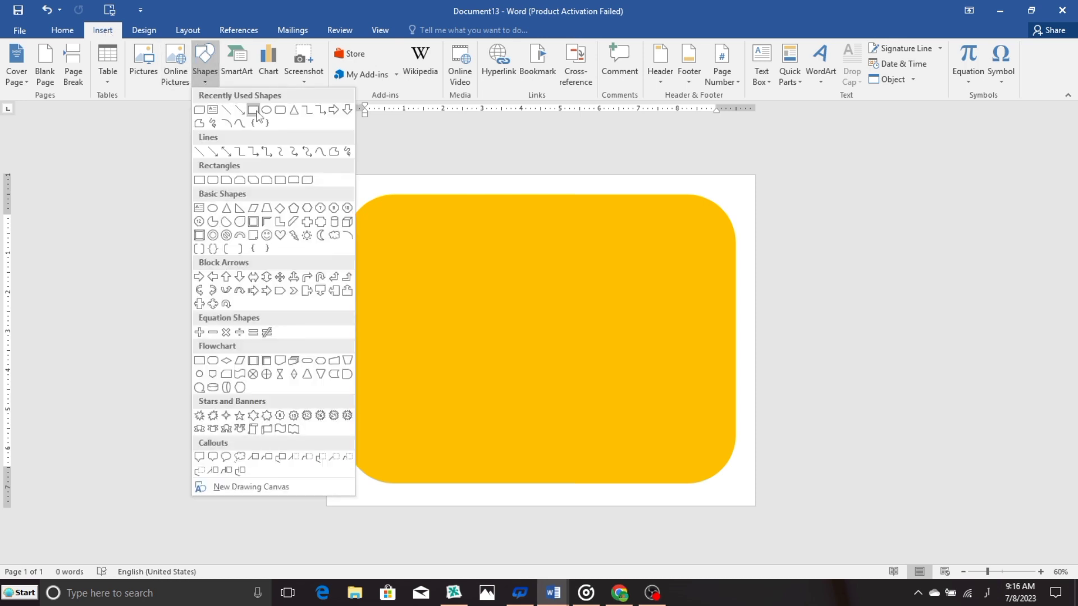
left_click(253, 112)
left_click_drag(462, 178, 638, 498)
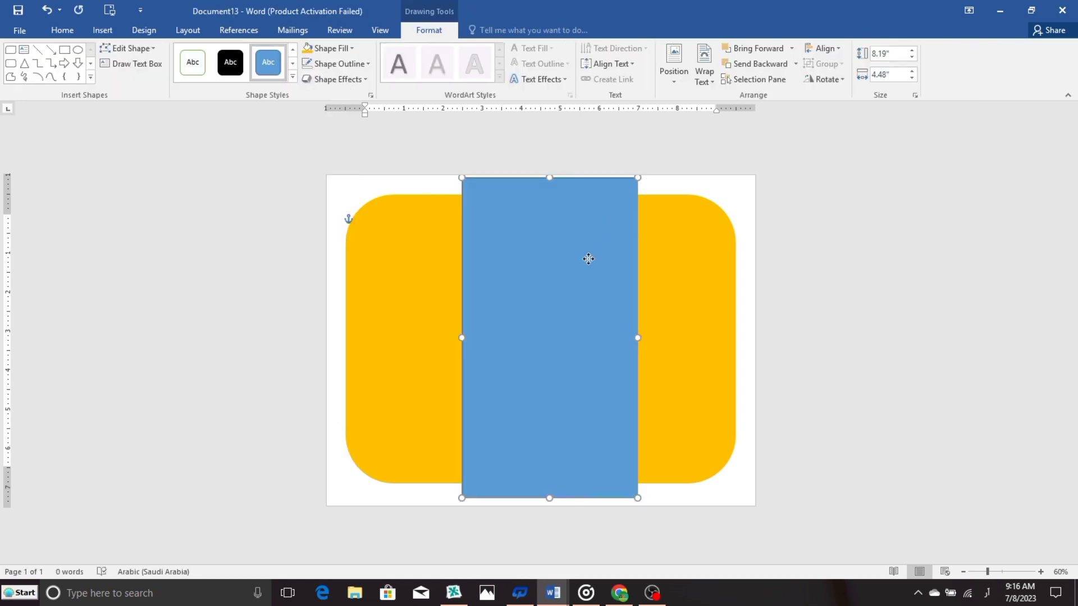
left_click_drag(547, 188, 678, 250)
left_click_drag(547, 340, 495, 330)
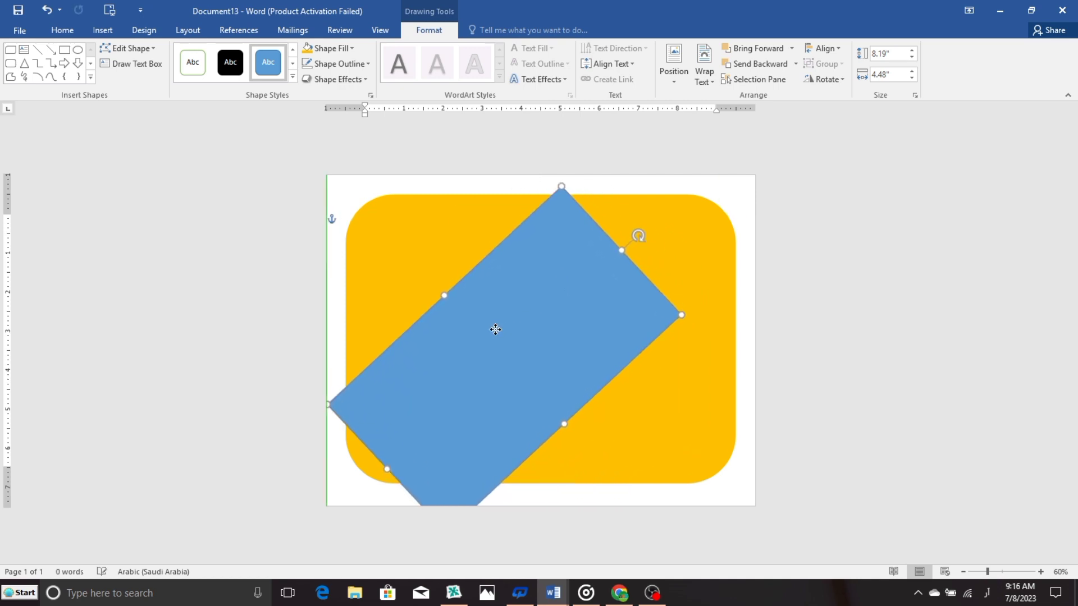
mouse_move(622, 248)
left_mouse_down()
mouse_move(719, 200)
mouse_move(692, 250)
left_mouse_up()
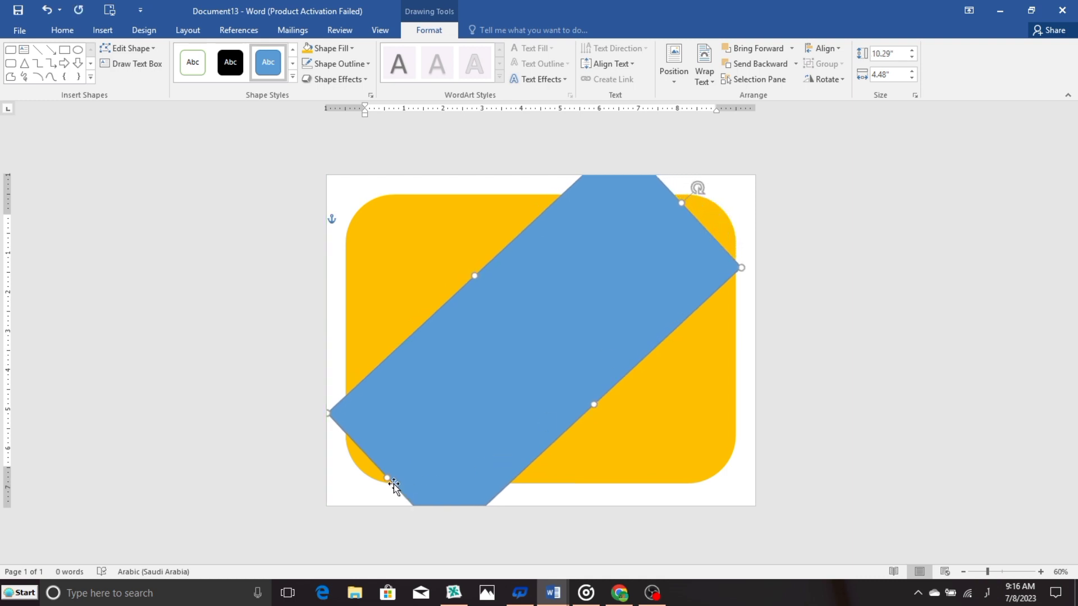
Reshape the tilted shape so its corners reach the page's bottom-left and top-right corners
left_click_drag(387, 478, 404, 465)
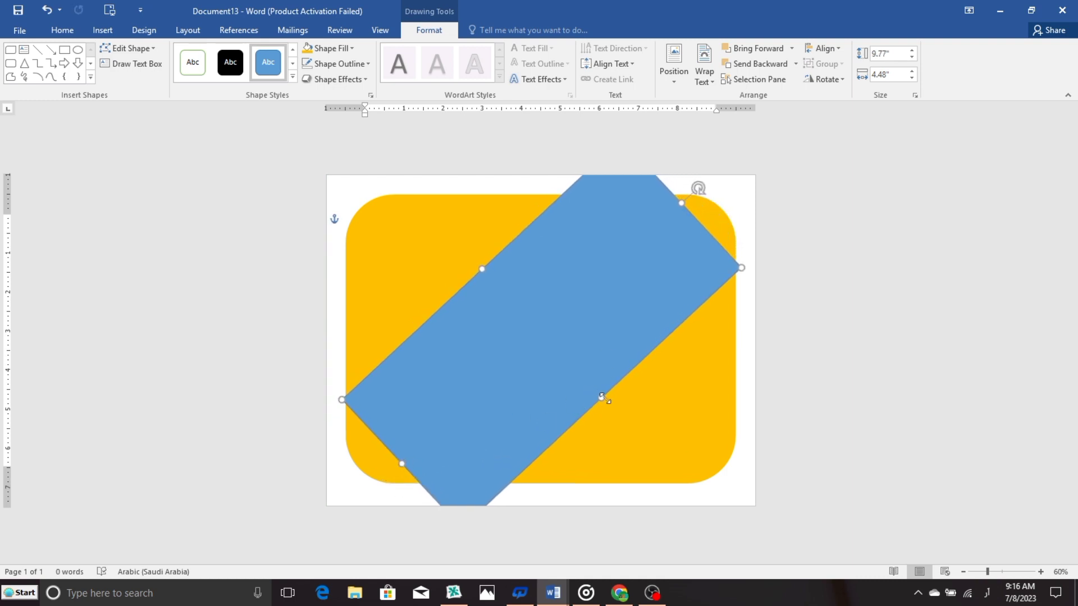
left_click_drag(601, 396, 692, 449)
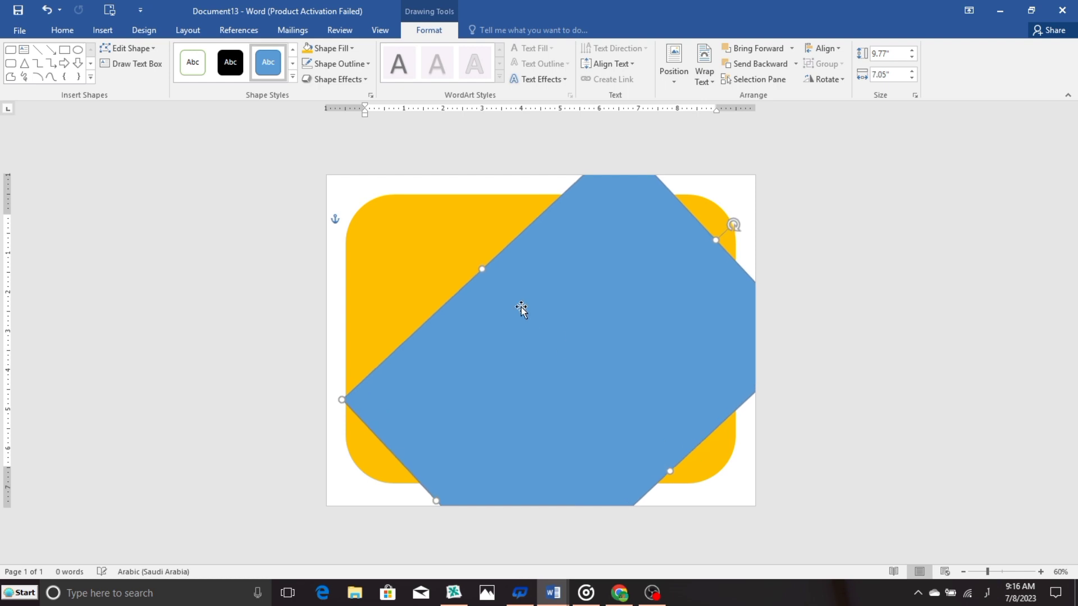
left_click_drag(481, 270, 386, 232)
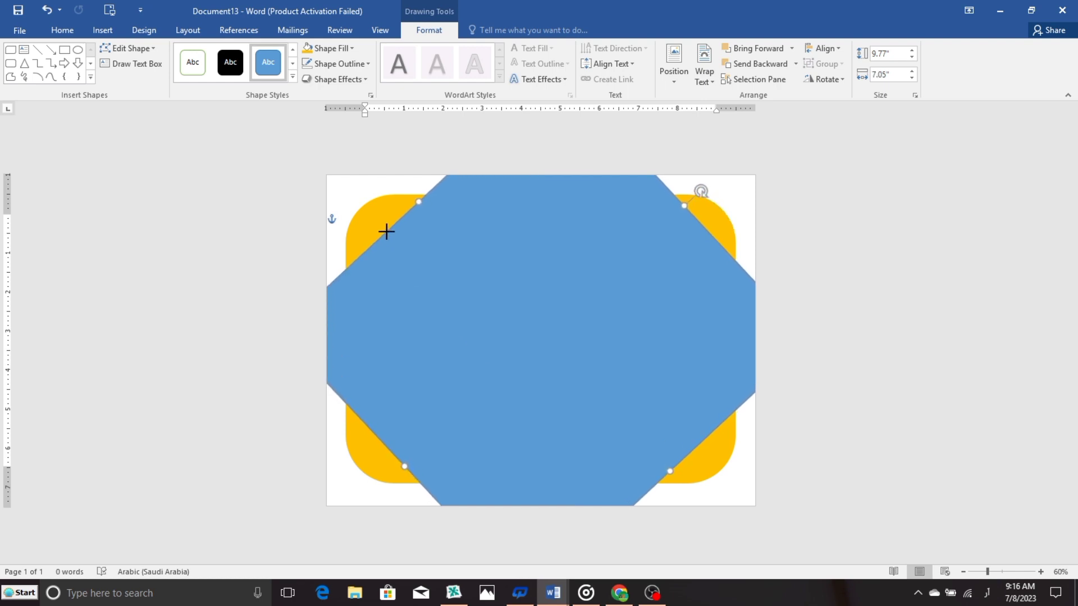
left_click_drag(670, 470, 667, 470)
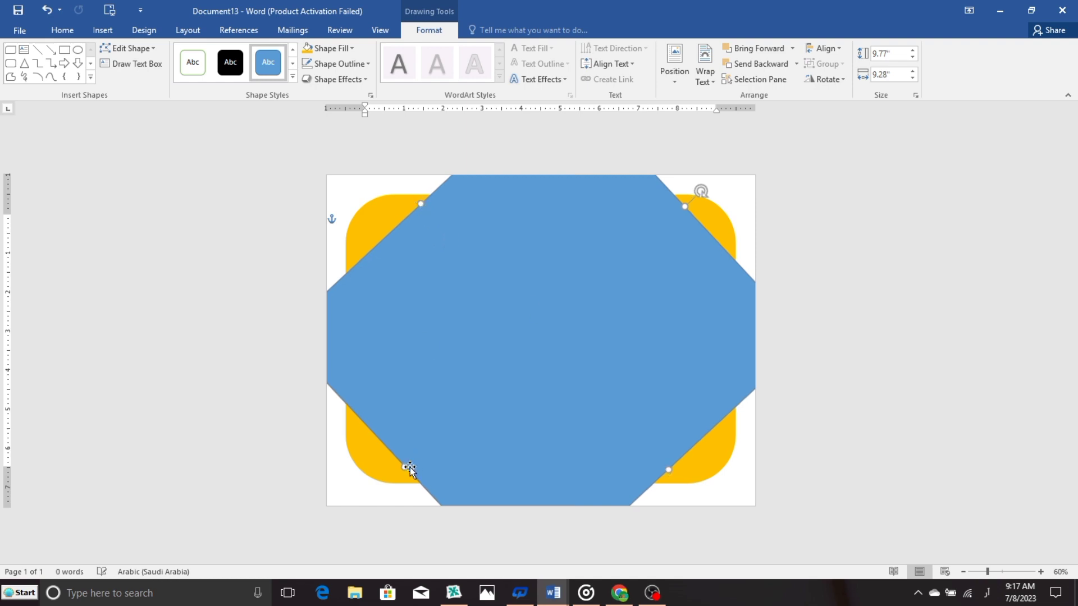
left_click_drag(404, 465, 328, 517)
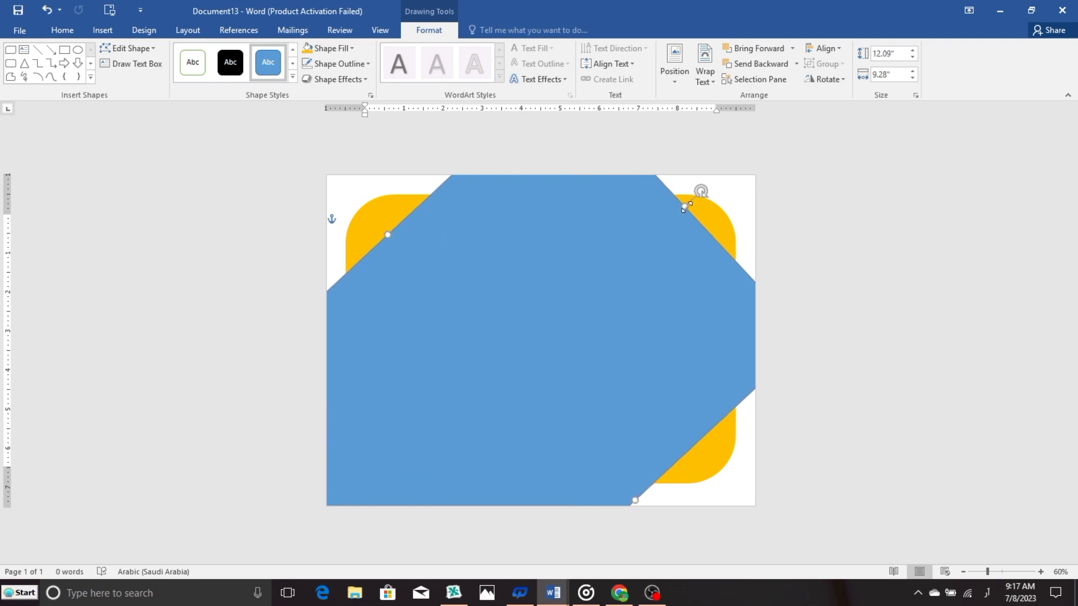
left_click_drag(686, 207, 756, 172)
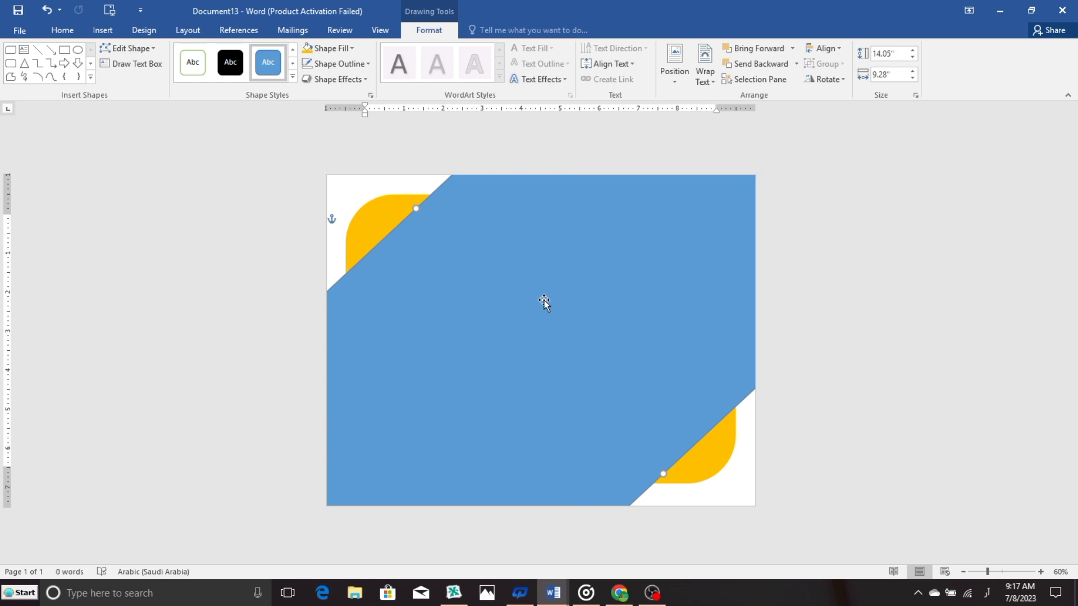
left_click(368, 64)
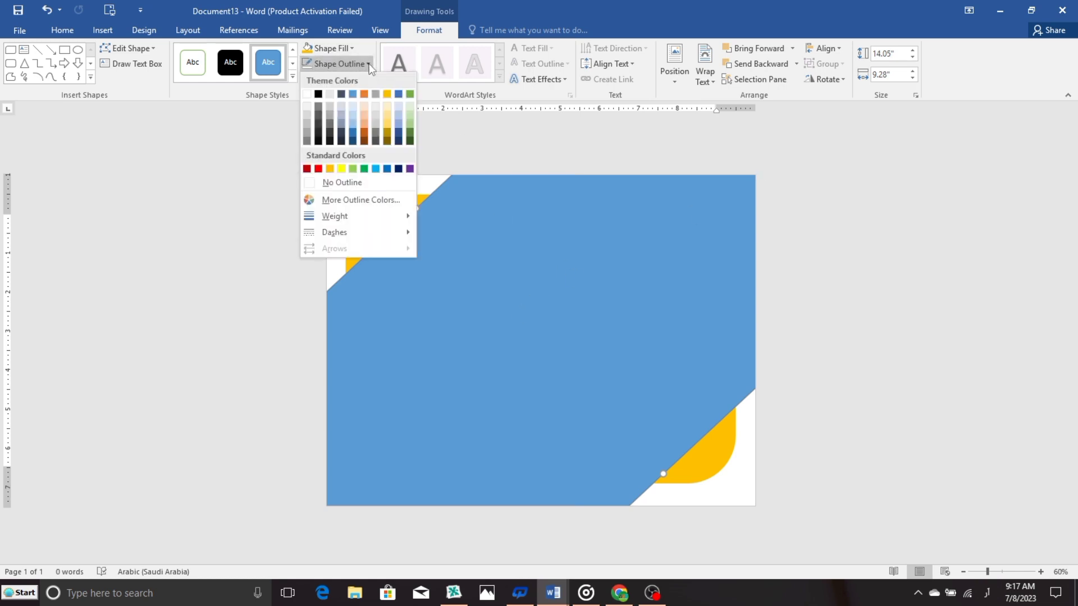
Remove the blue shape's outline and apply a dark blue preset gradient, second stop at 50%
left_click(343, 185)
right_click(533, 255)
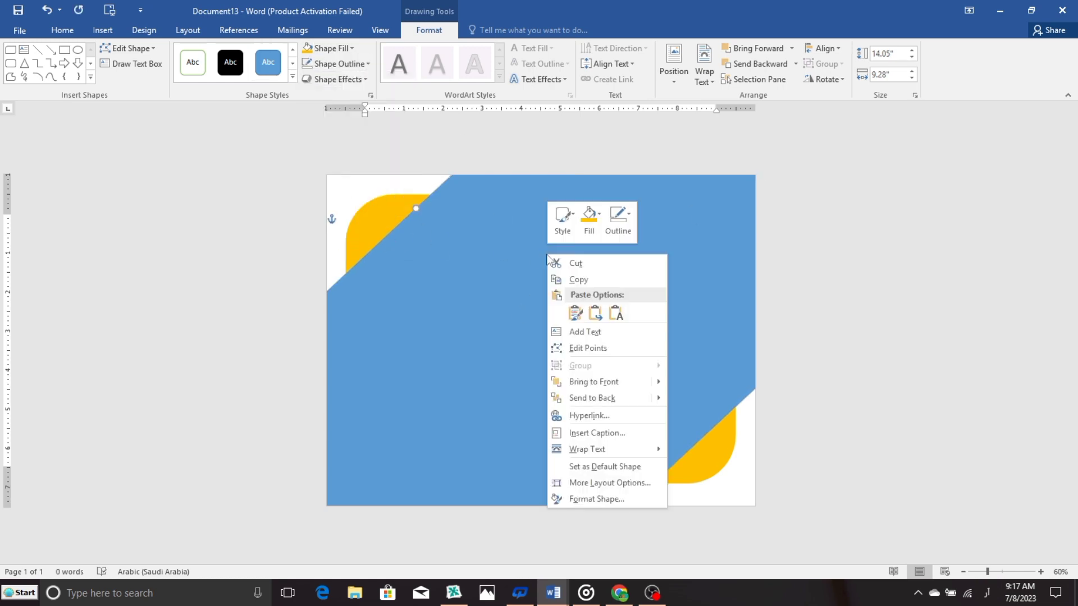
left_click(605, 503)
left_click(907, 168)
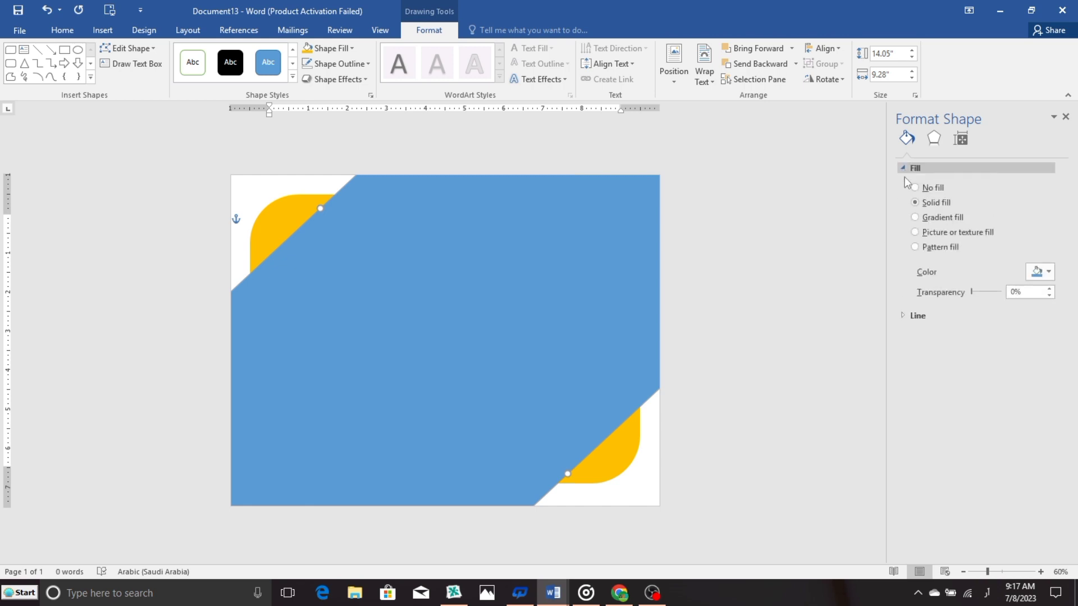
left_click(948, 218)
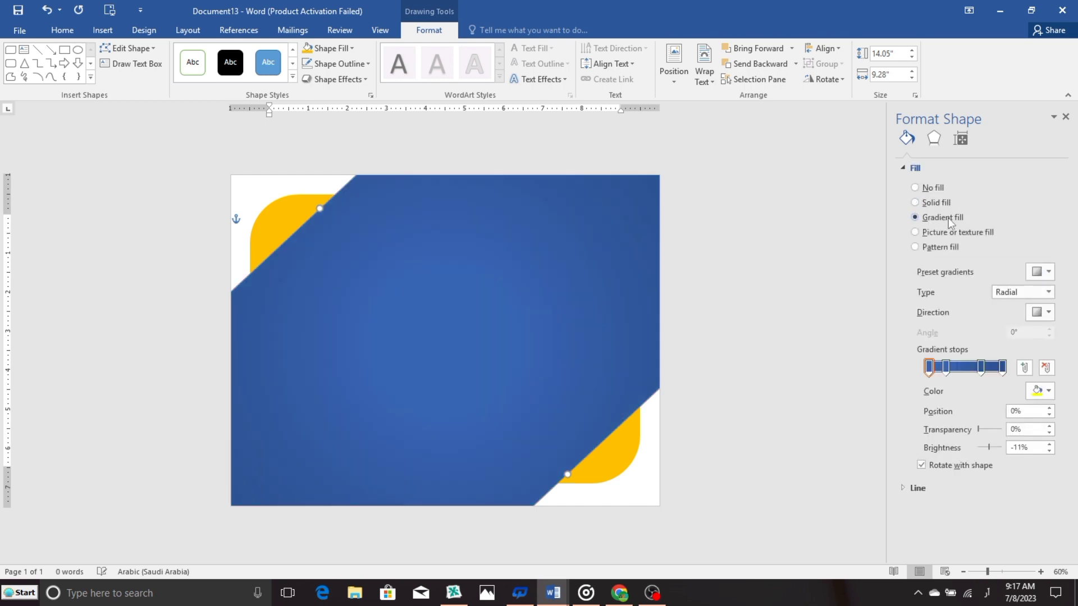
left_click(1041, 271)
left_click(1030, 416)
left_click_drag(946, 368, 966, 369)
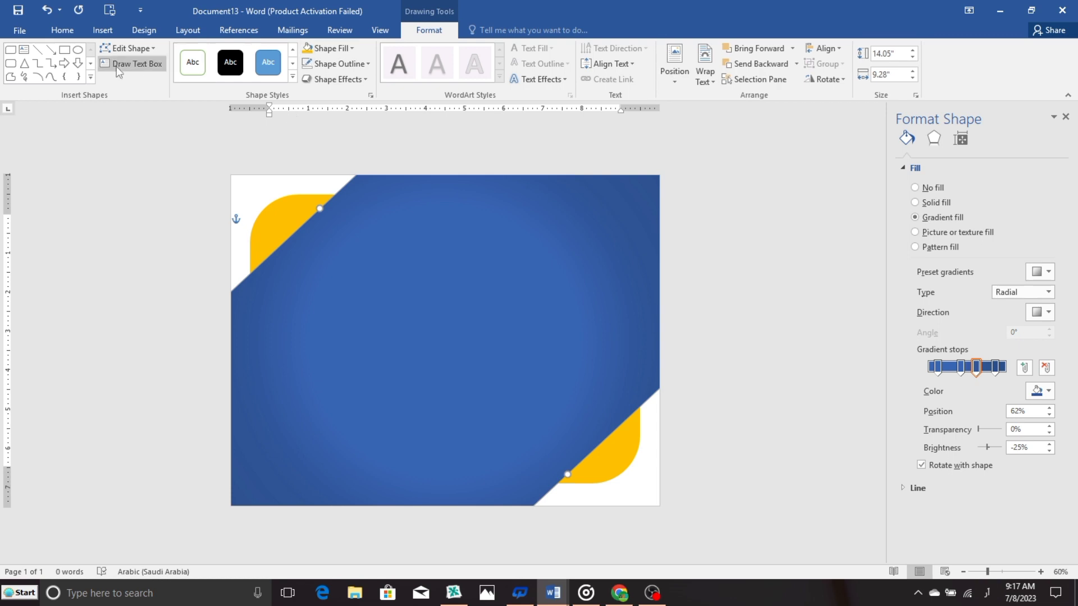
left_click(102, 30)
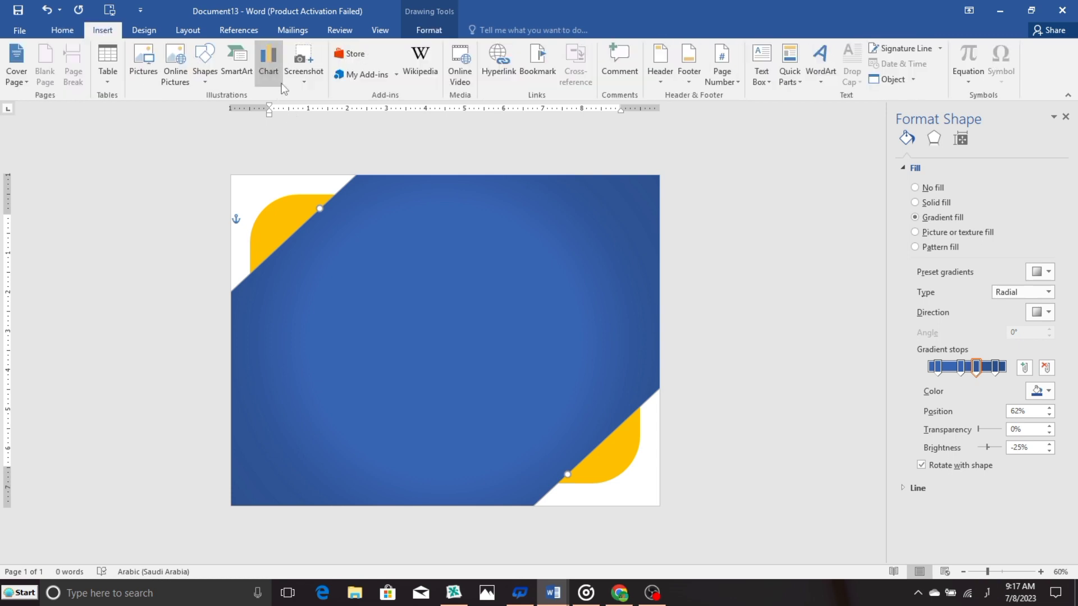
Draw a tall rectangle, rotate it diagonally and place it as the upper-left band
left_click(206, 83)
left_click(199, 185)
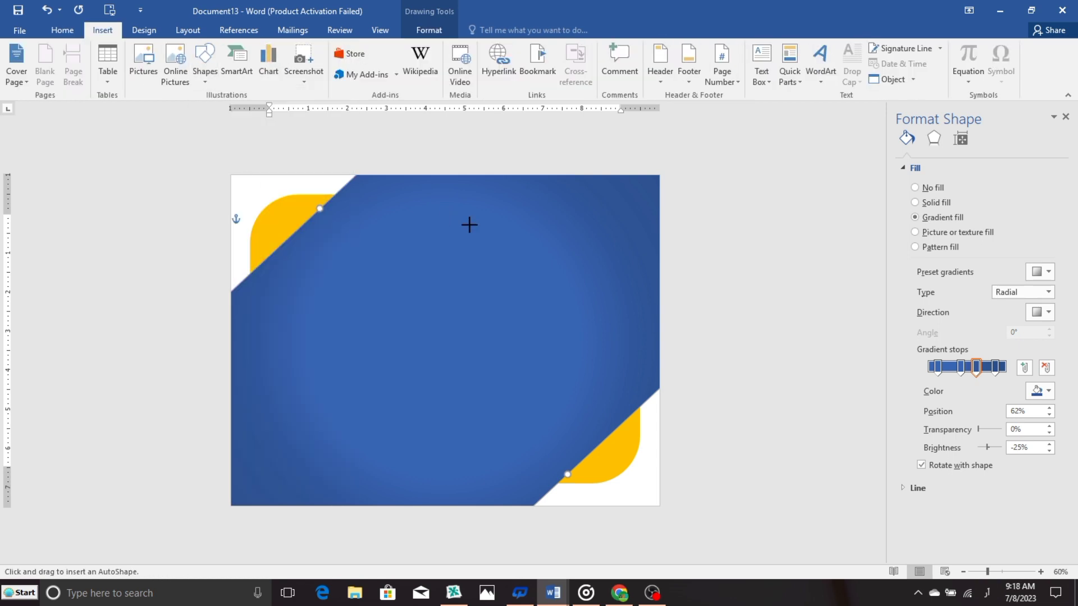
left_click_drag(494, 213, 417, 455)
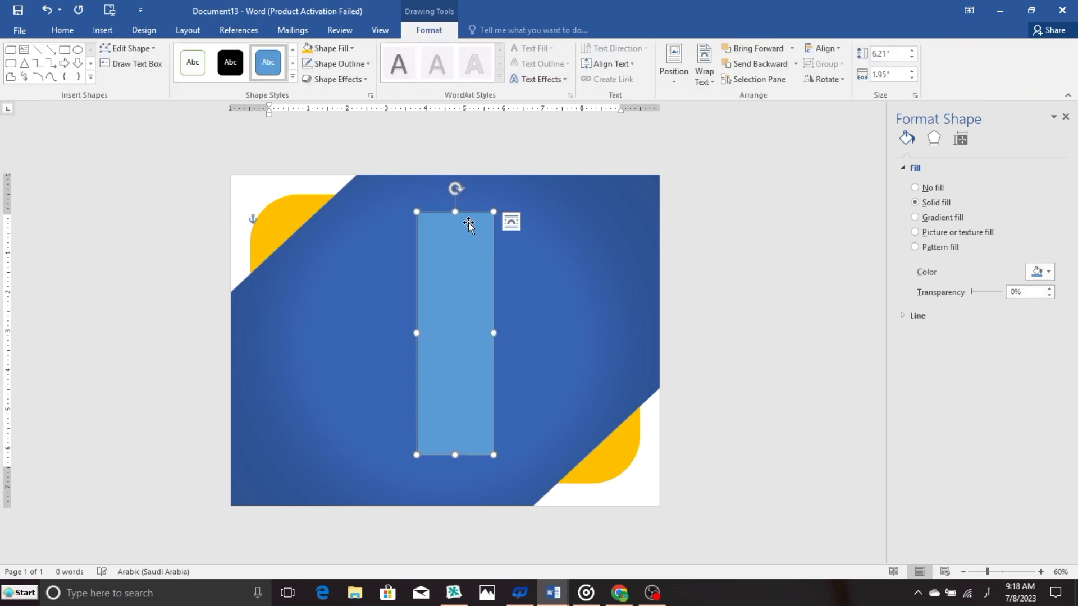
left_click_drag(455, 188, 563, 238)
mouse_move(461, 322)
left_mouse_down()
mouse_move(345, 269)
mouse_move(361, 278)
left_mouse_up()
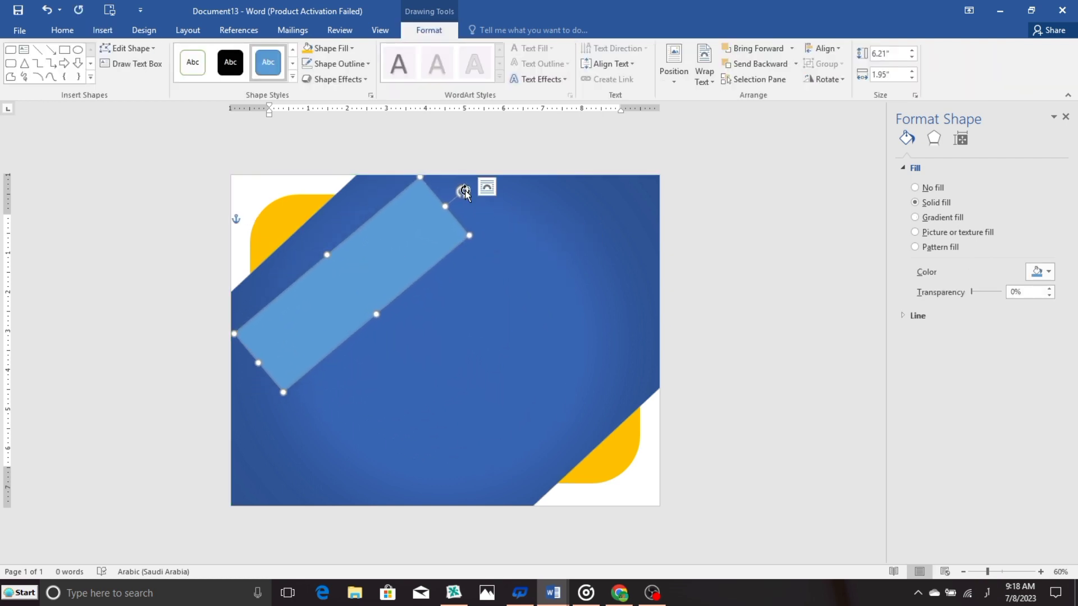
left_click_drag(465, 191, 456, 185)
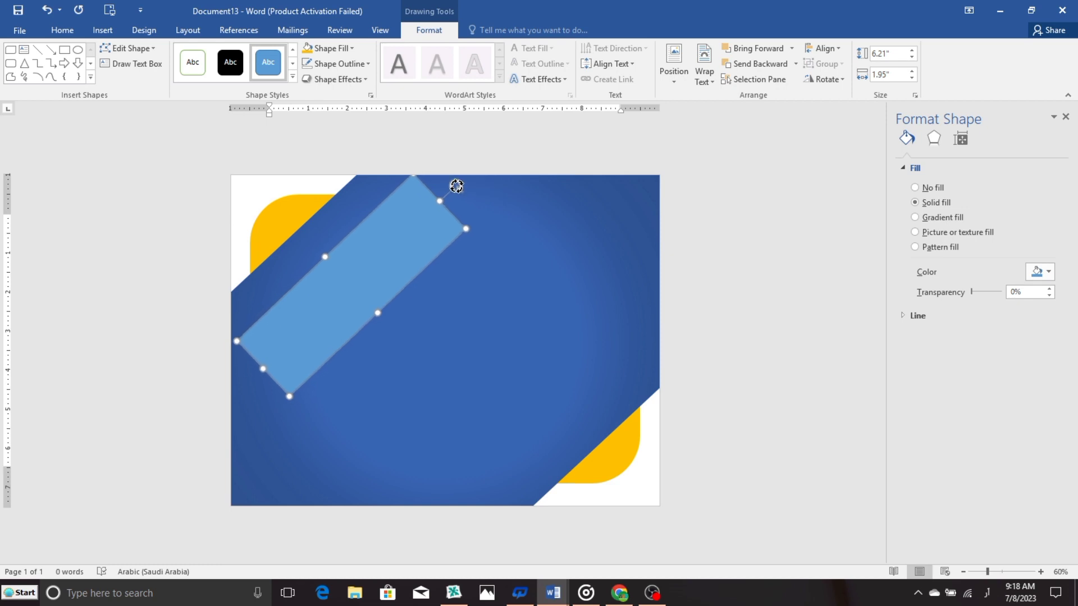
left_click(532, 226)
left_click(414, 263)
left_click_drag(397, 255, 449, 207)
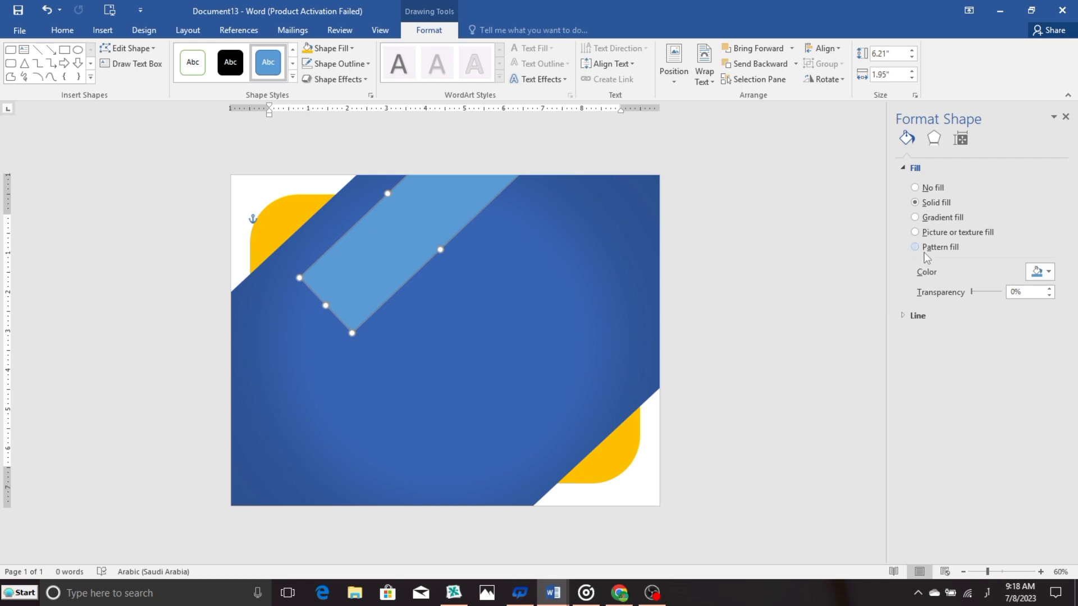
Give the band no outline and a gold preset gradient fill
left_click(908, 317)
left_click(915, 335)
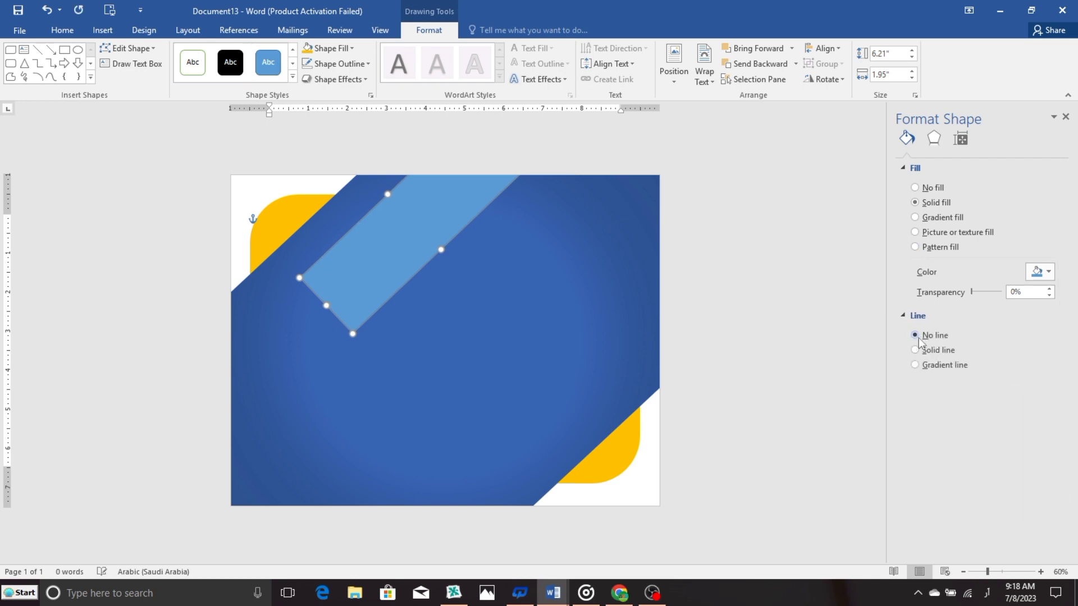
left_click(942, 218)
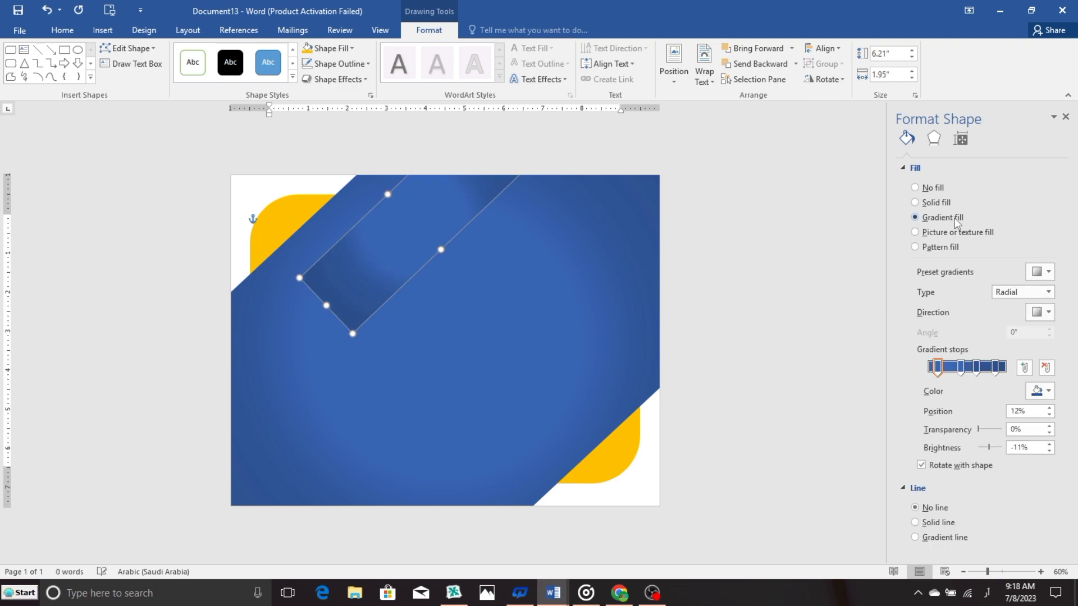
left_click(1048, 271)
left_click(999, 411)
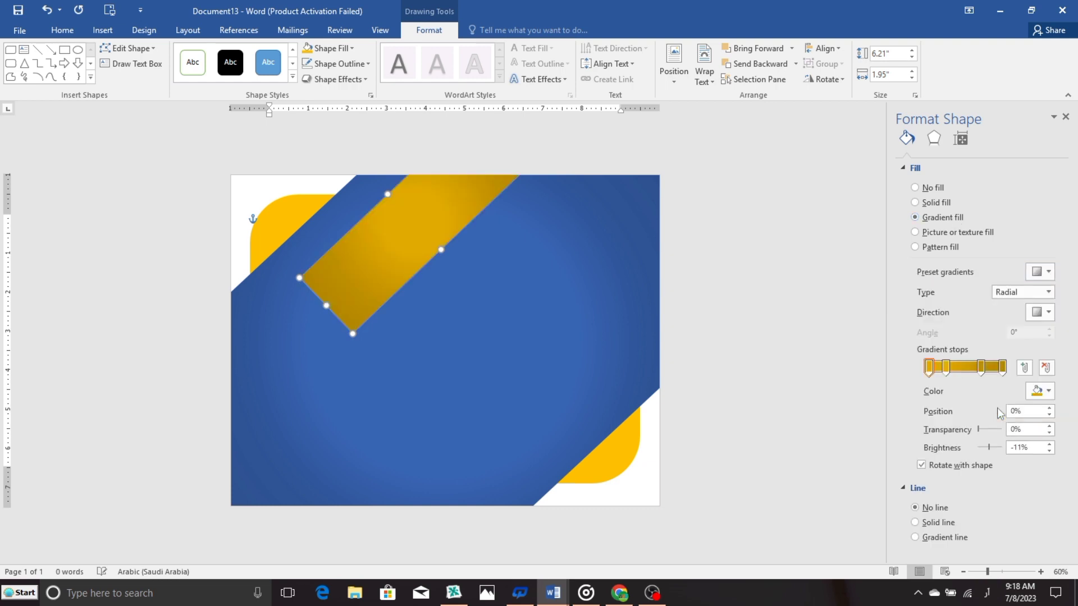
left_click(808, 313)
left_click(379, 254)
Duplicate the gold band to the lower right and shift the upper band slightly left
left_click_drag(363, 267, 430, 514)
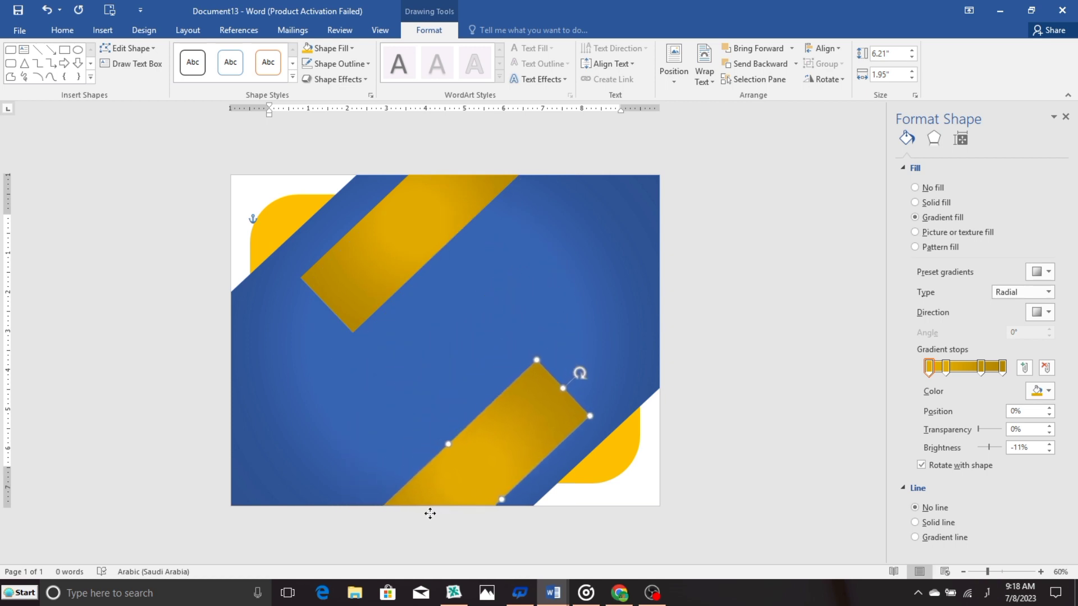
left_click_drag(397, 275, 389, 274)
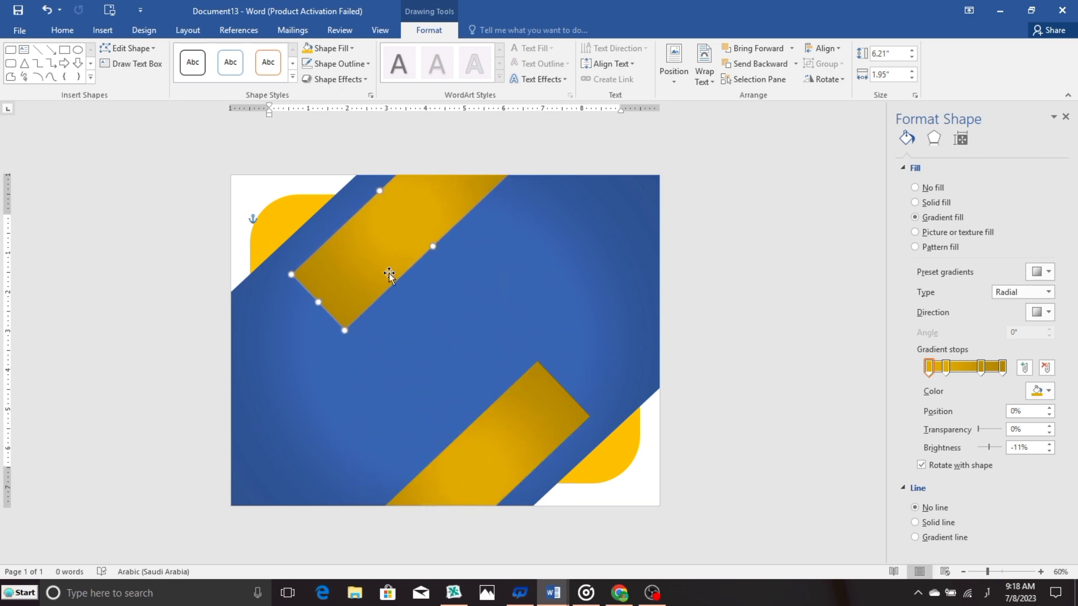
left_click(736, 243)
mouse_move(552, 592)
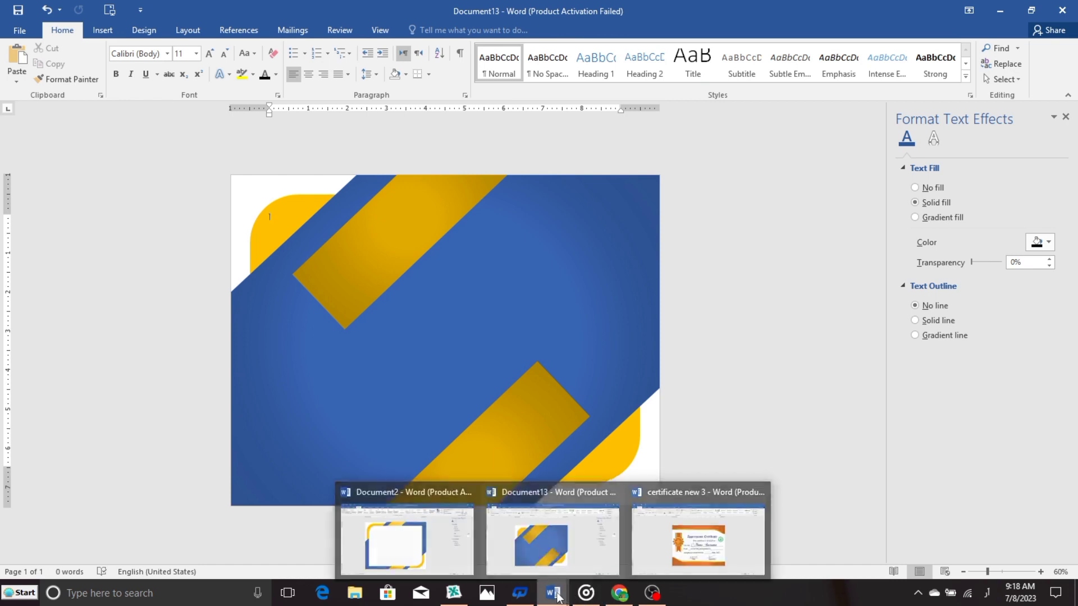
left_click(662, 313)
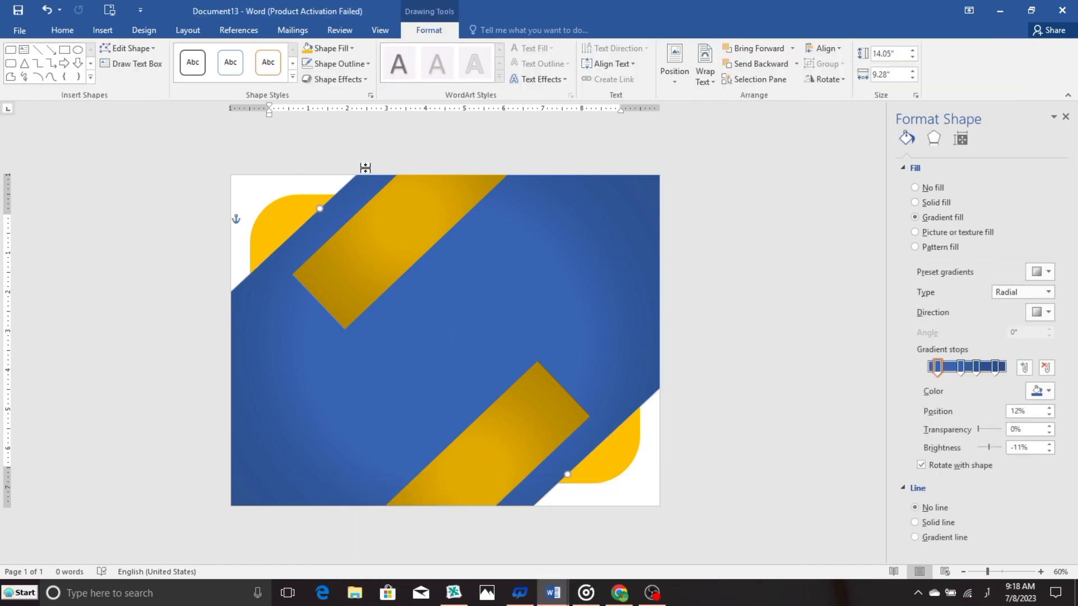
left_click(314, 128)
left_click(103, 31)
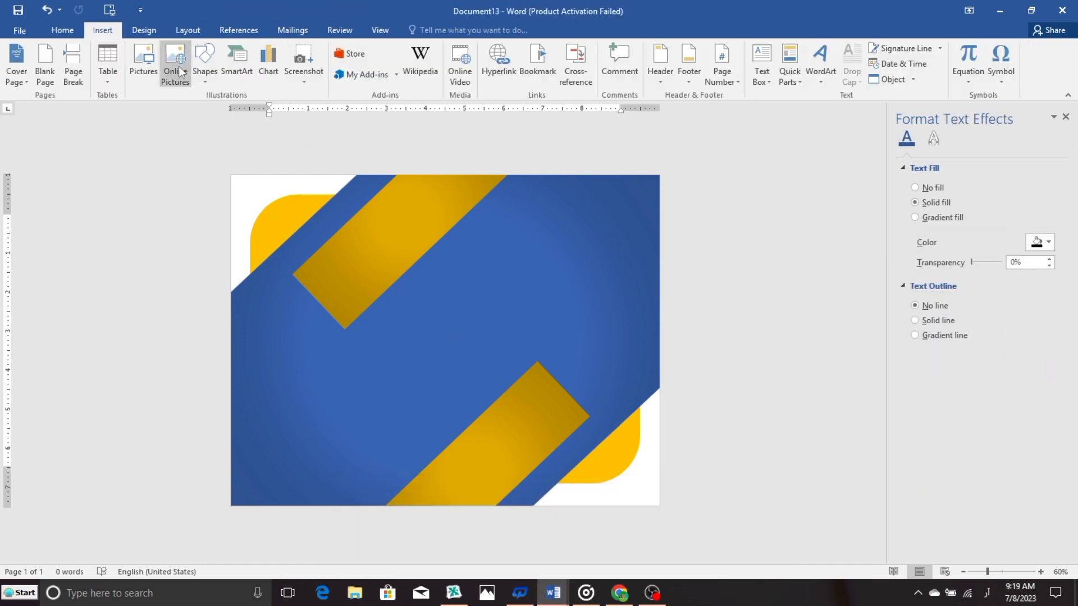
Draw a round diagonal corner rectangle over the page centre and enlarge it slightly
left_click(204, 78)
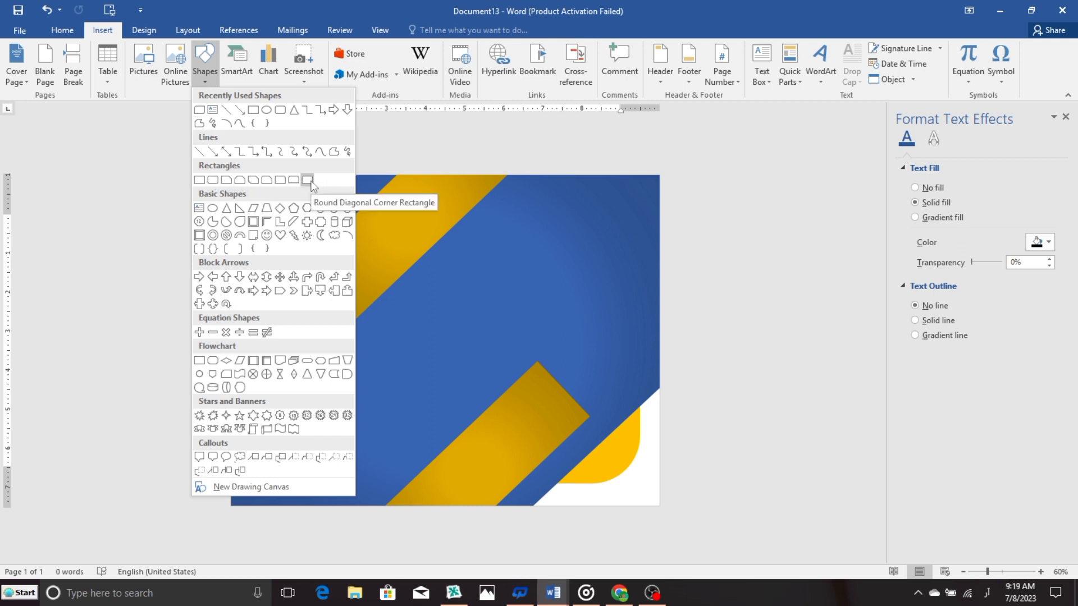
left_click(310, 180)
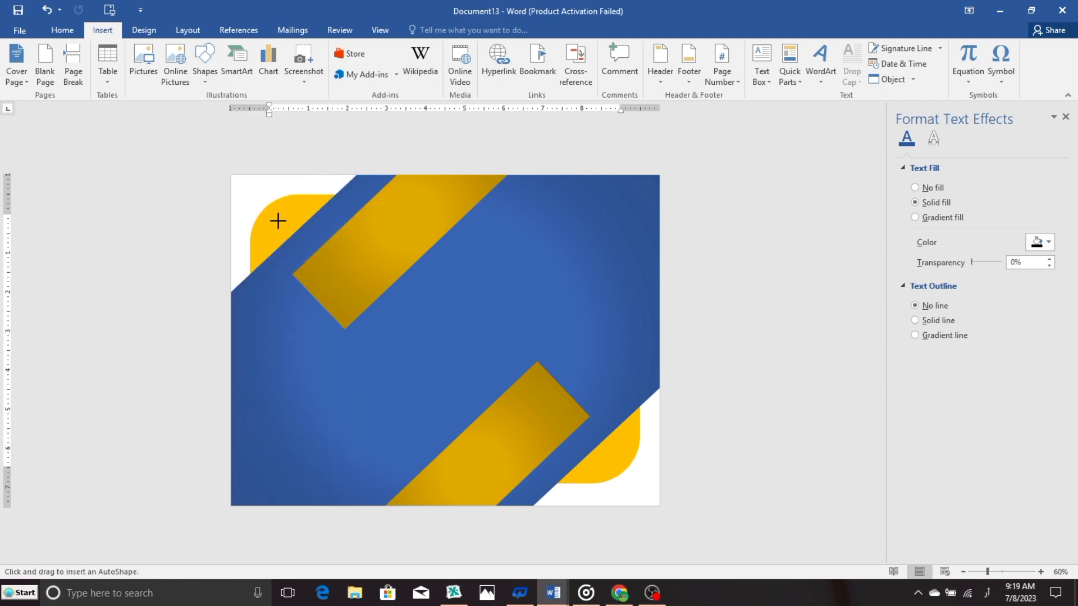
left_click_drag(278, 221, 618, 465)
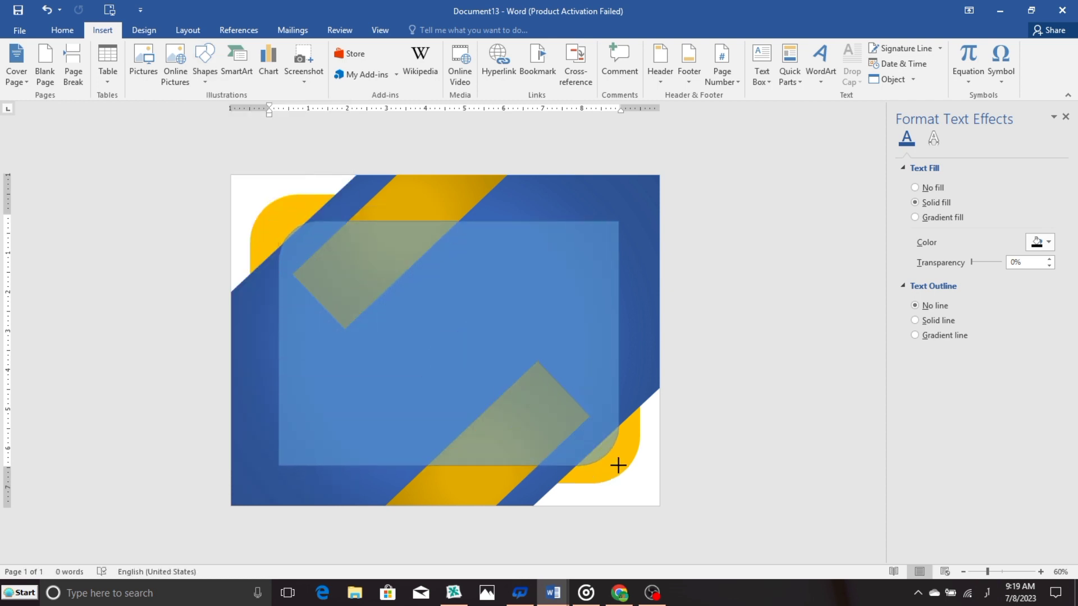
left_click_drag(618, 465, 627, 467)
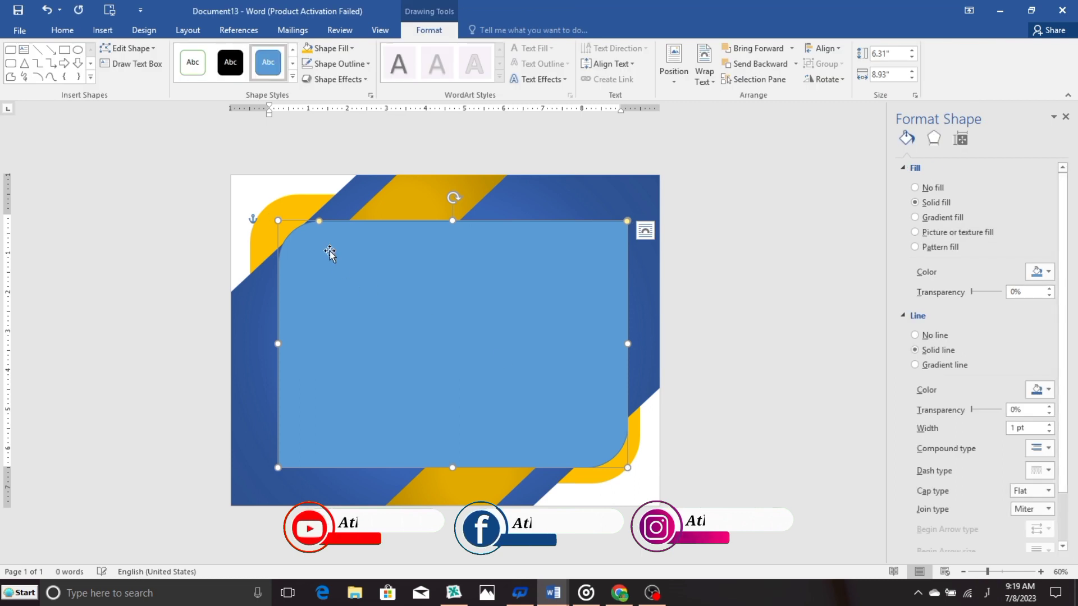
left_click_drag(277, 220, 270, 213)
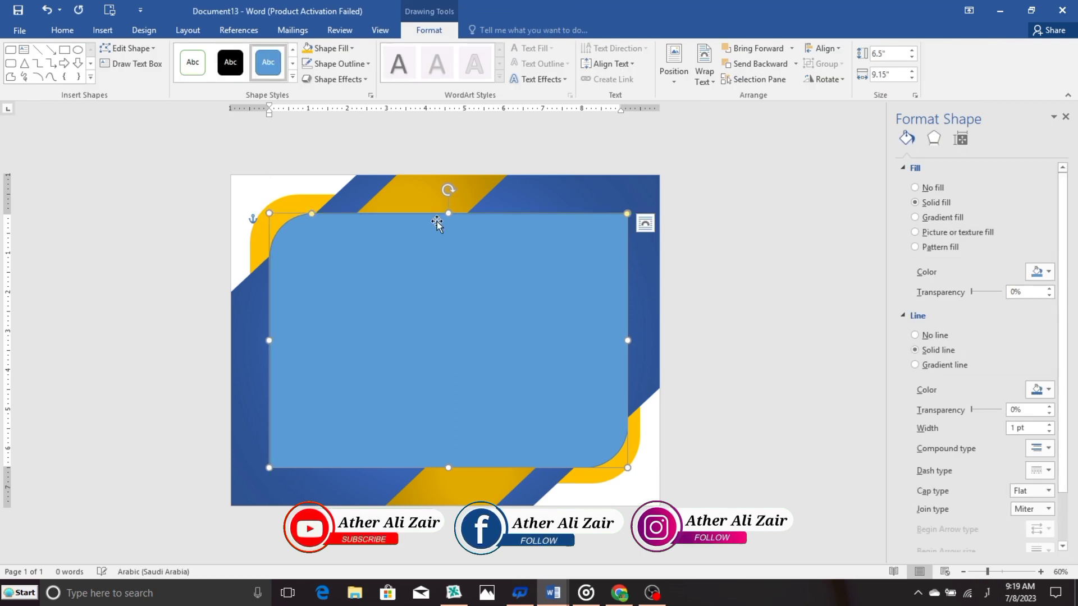
left_click_drag(447, 214, 448, 208)
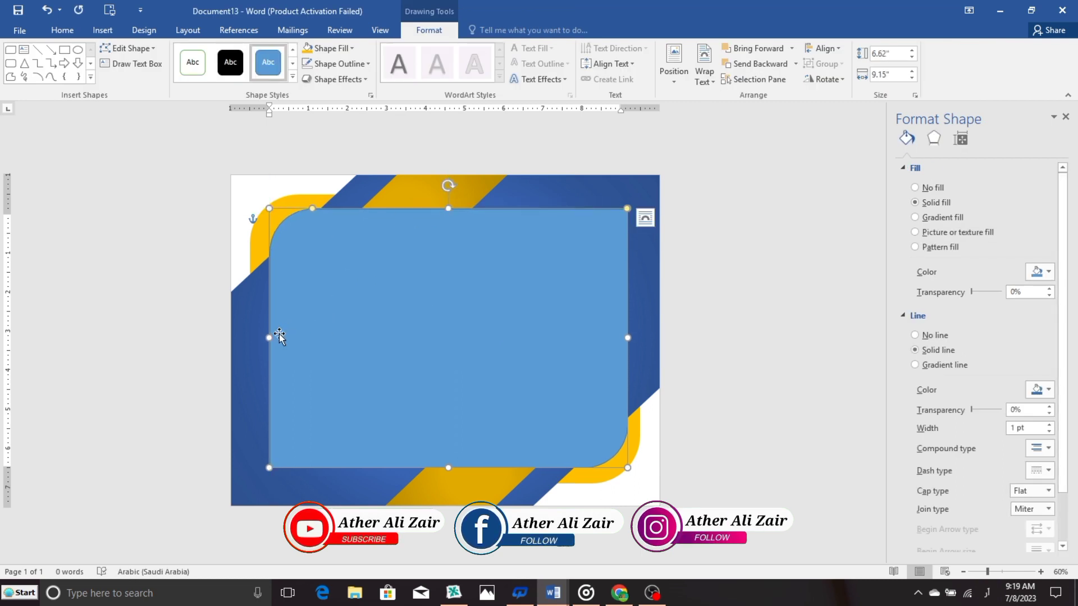
left_click_drag(269, 338, 258, 339)
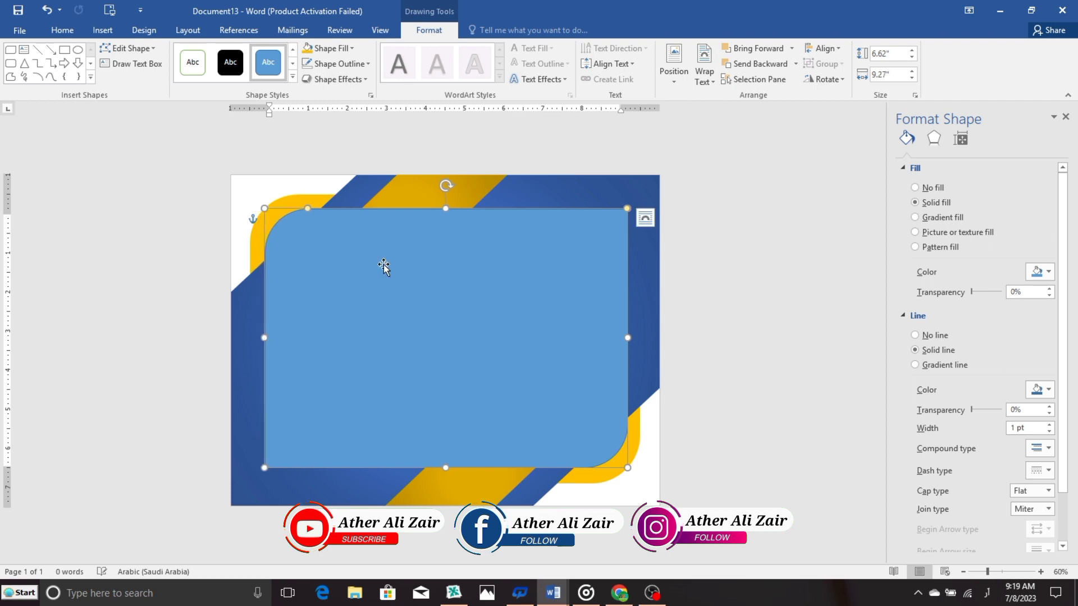
Fill the centre rectangle white with no outline
left_click(352, 48)
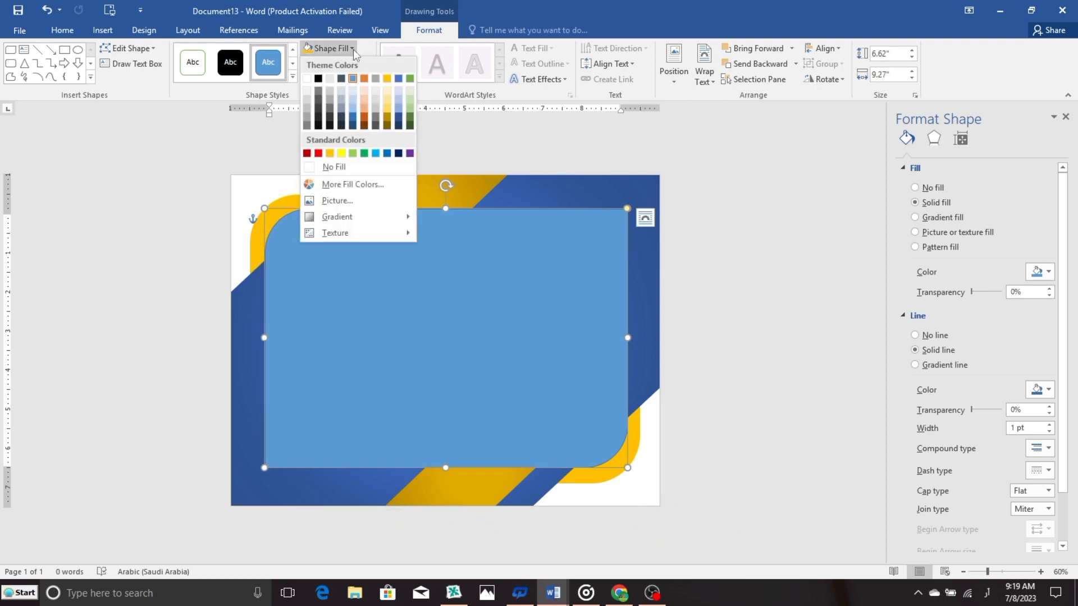
left_click(308, 80)
left_click(336, 64)
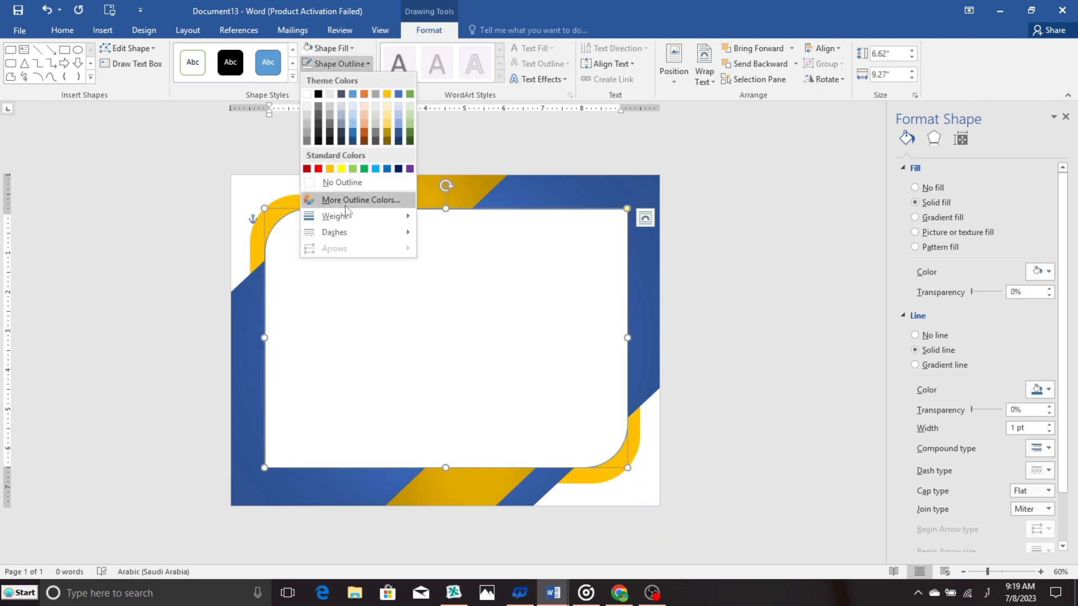
left_click(342, 180)
Enlarge the yellow frame and the inner white panel slightly toward their corners
left_click(414, 303)
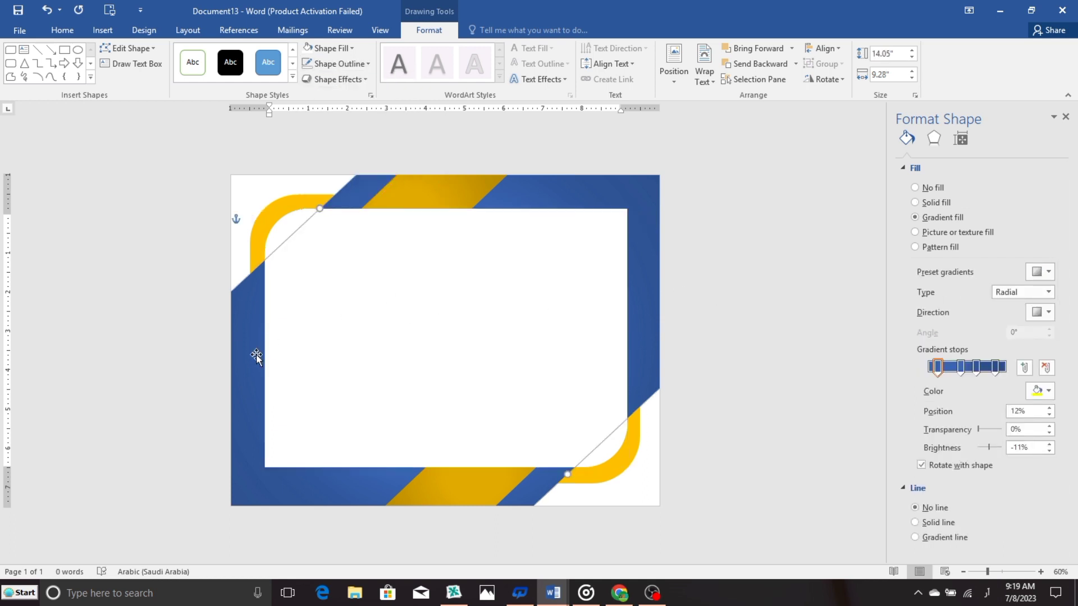
left_click(614, 466)
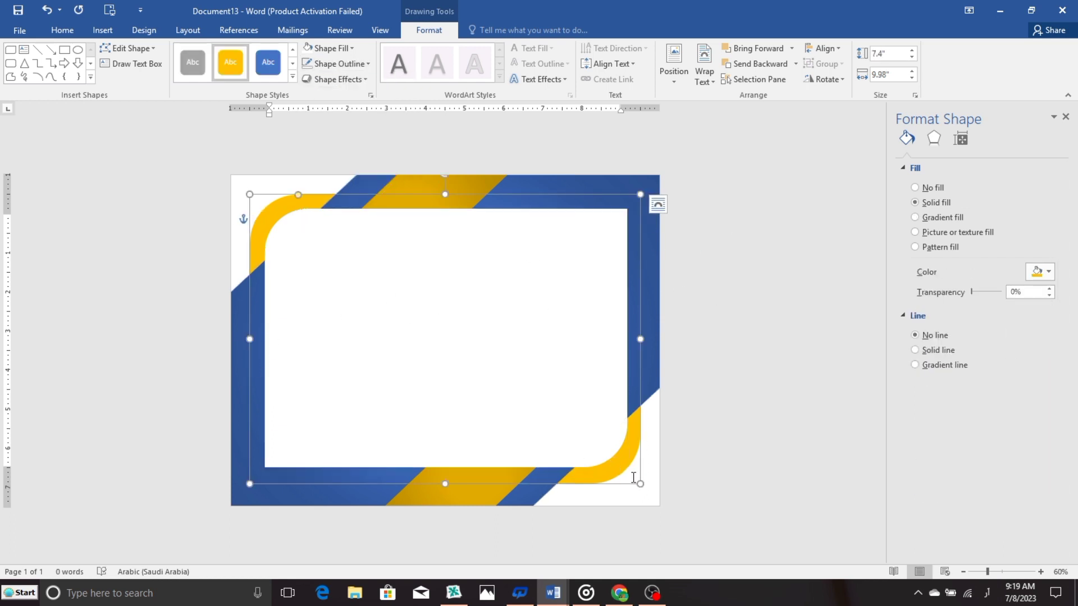
left_click_drag(640, 484, 648, 494)
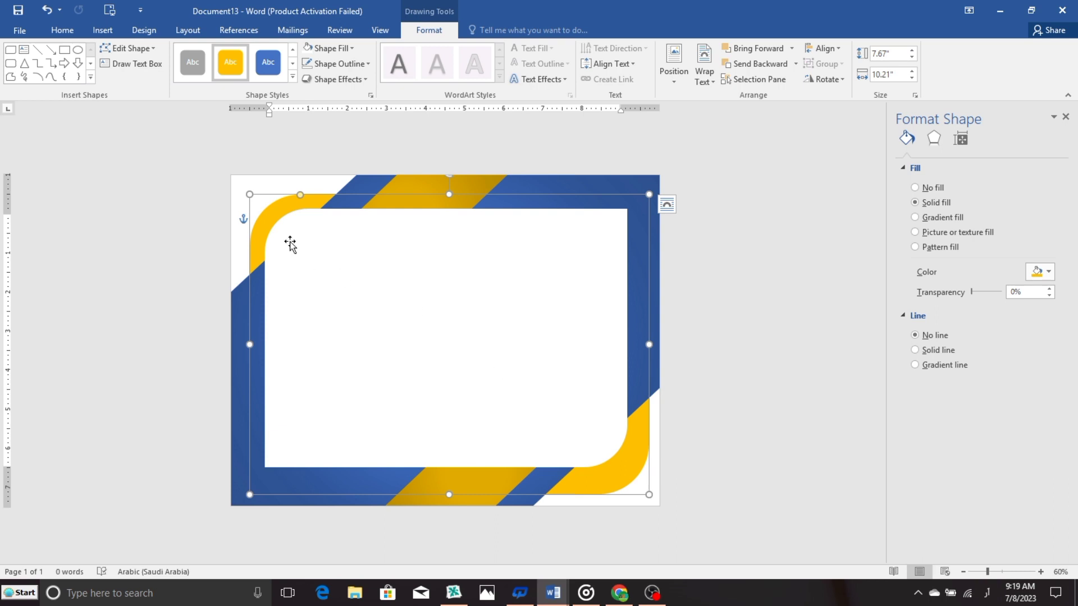
left_click_drag(249, 193, 242, 186)
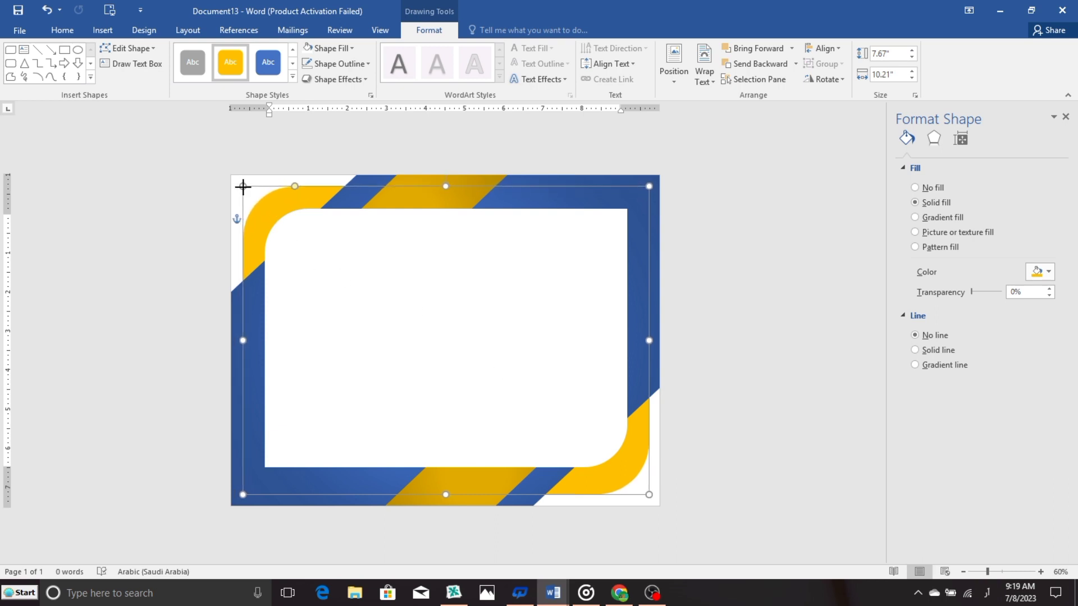
left_click(344, 285)
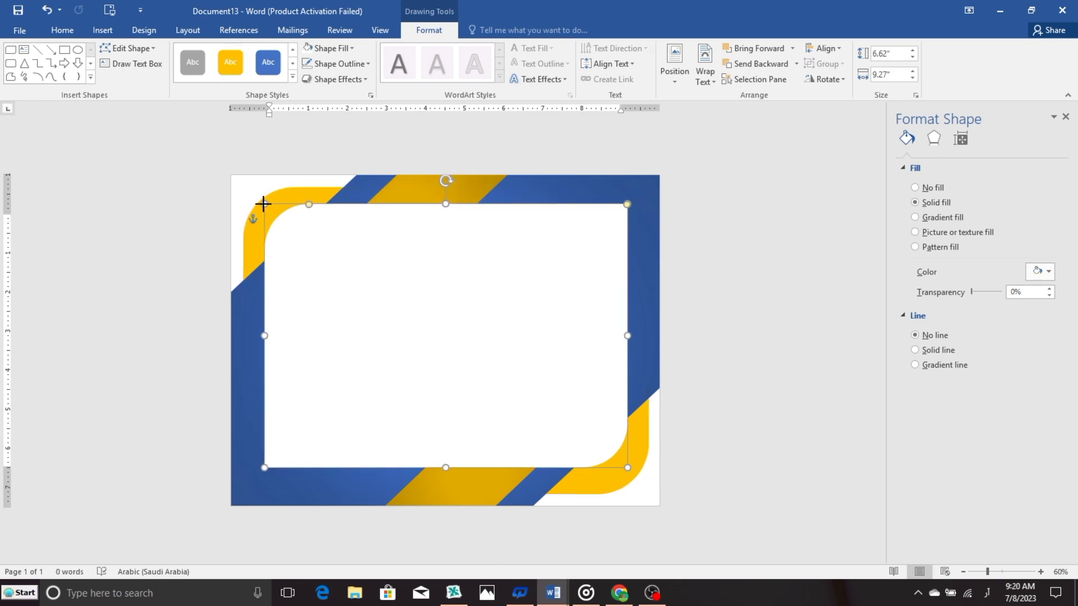
left_click_drag(264, 209, 259, 204)
left_click_drag(627, 466, 630, 475)
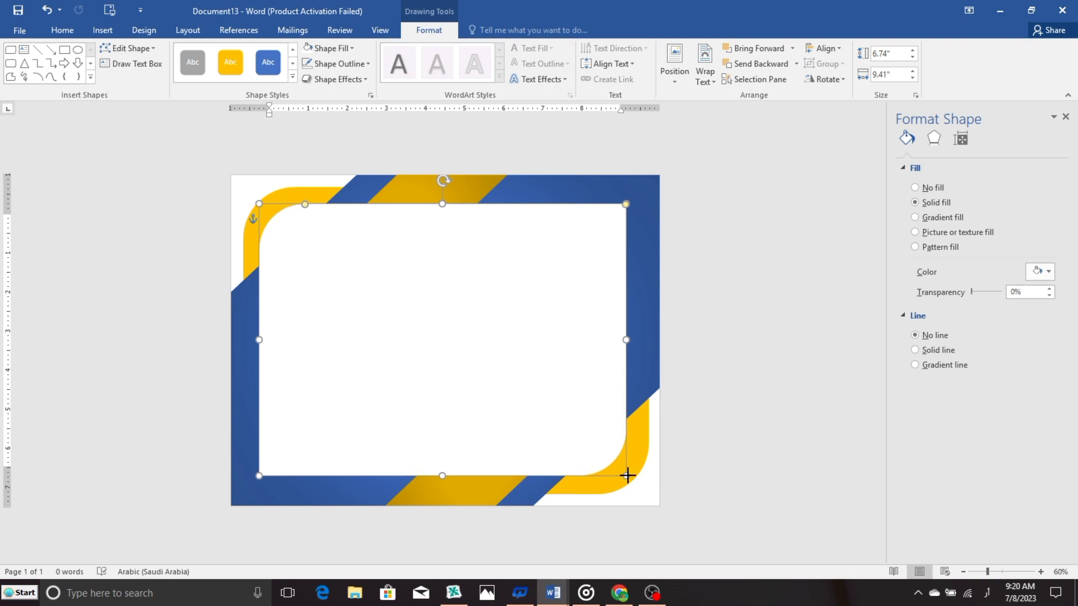
left_click(772, 364)
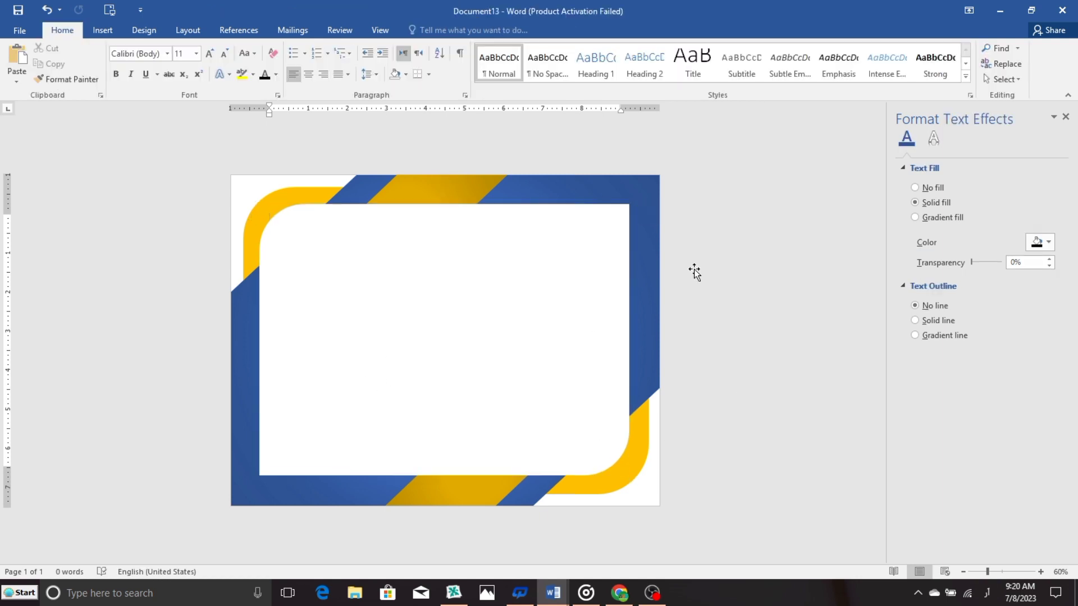
Undo the last two changes and shift a gradient stop on the bottom gold stripe
key("ctrl+z")
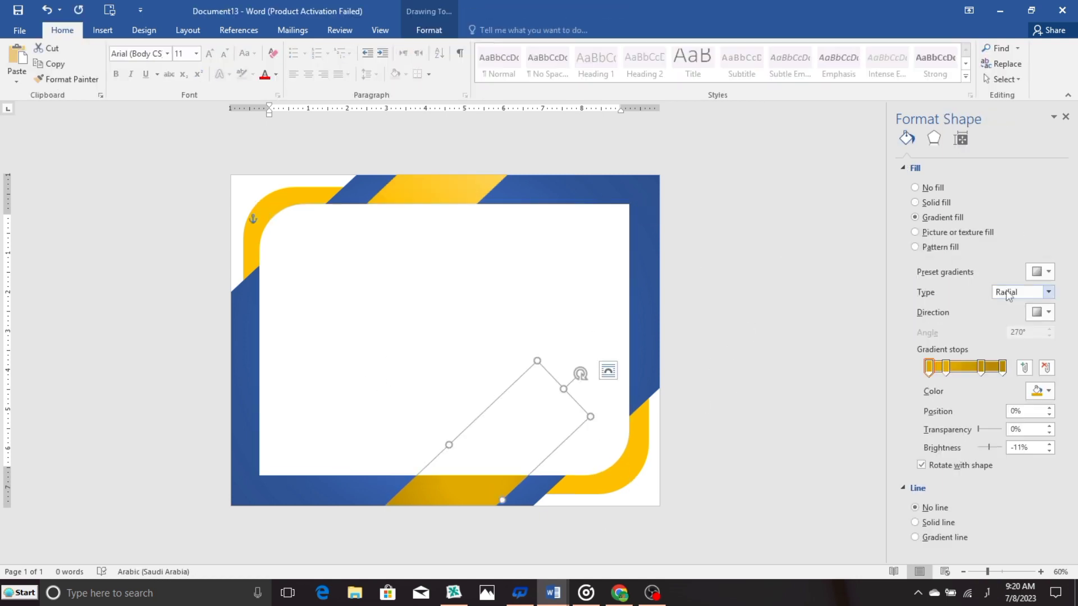
key("ctrl+z")
left_click_drag(947, 372, 965, 375)
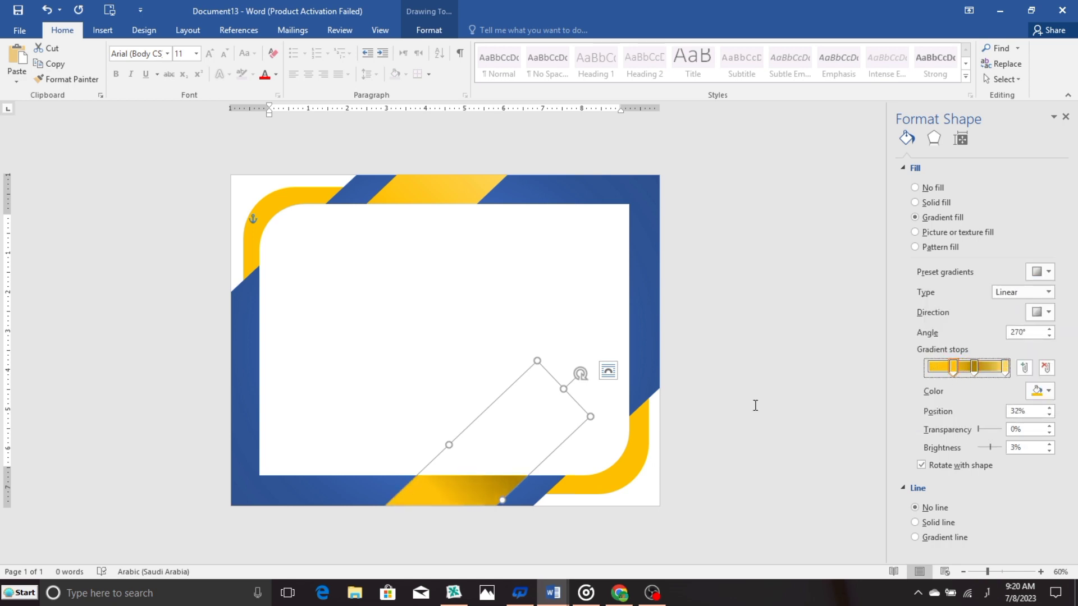
left_click(803, 247)
Draw a 16-point star in the panel's upper left with a dark blue radial gradient and no outline
left_click(103, 30)
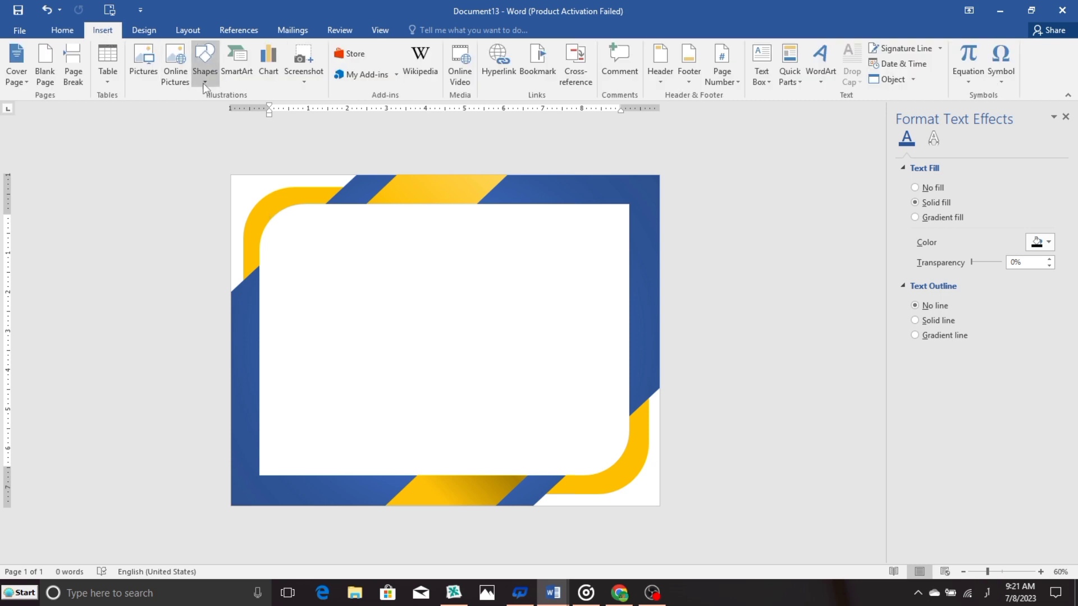
left_click(204, 62)
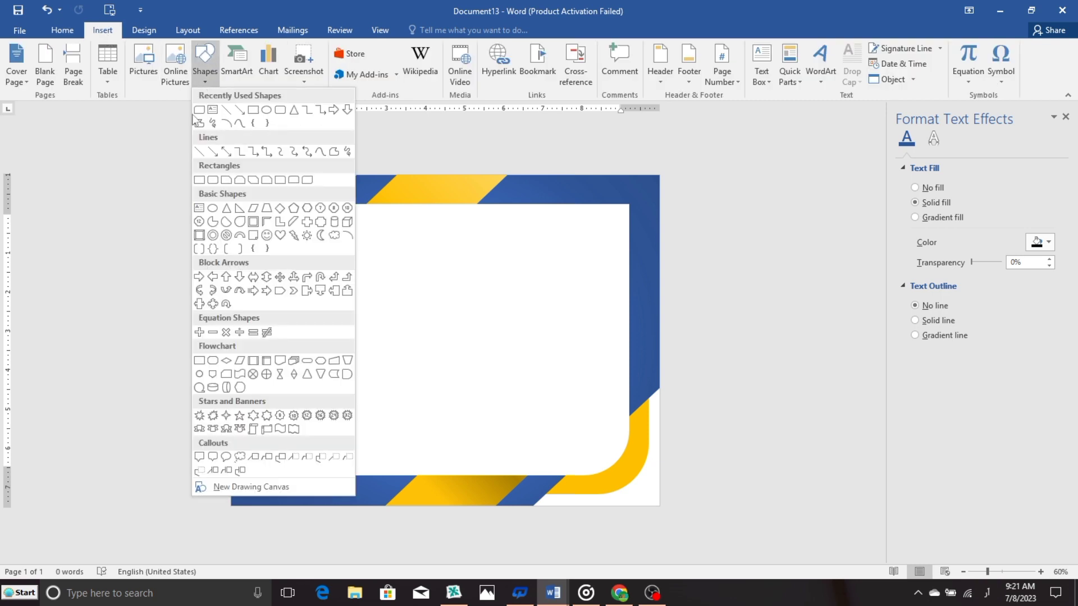
left_click(319, 416)
left_click_drag(287, 229, 408, 341)
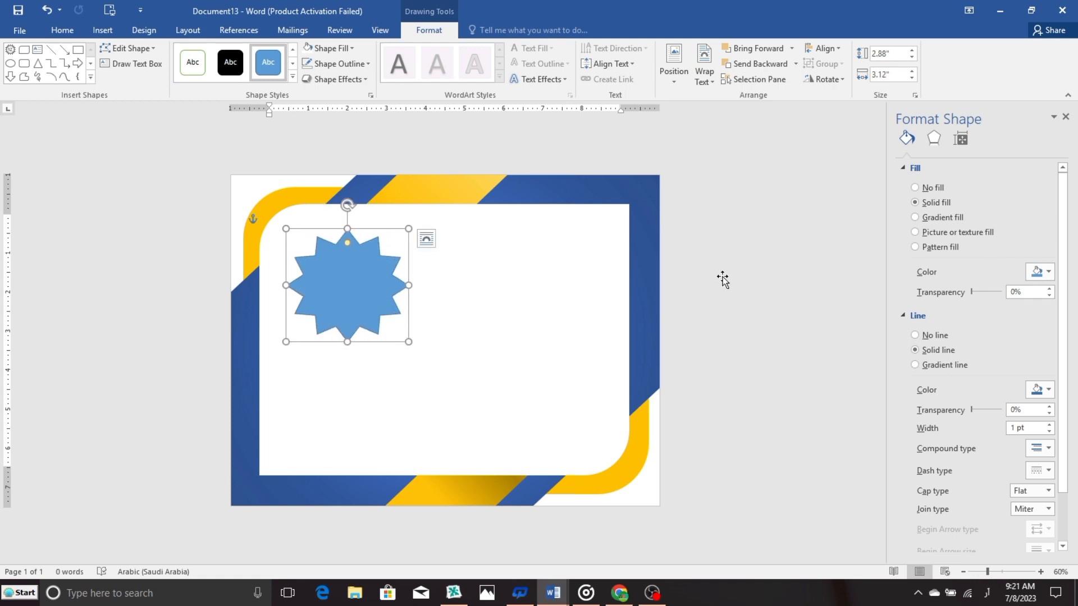
left_click(914, 335)
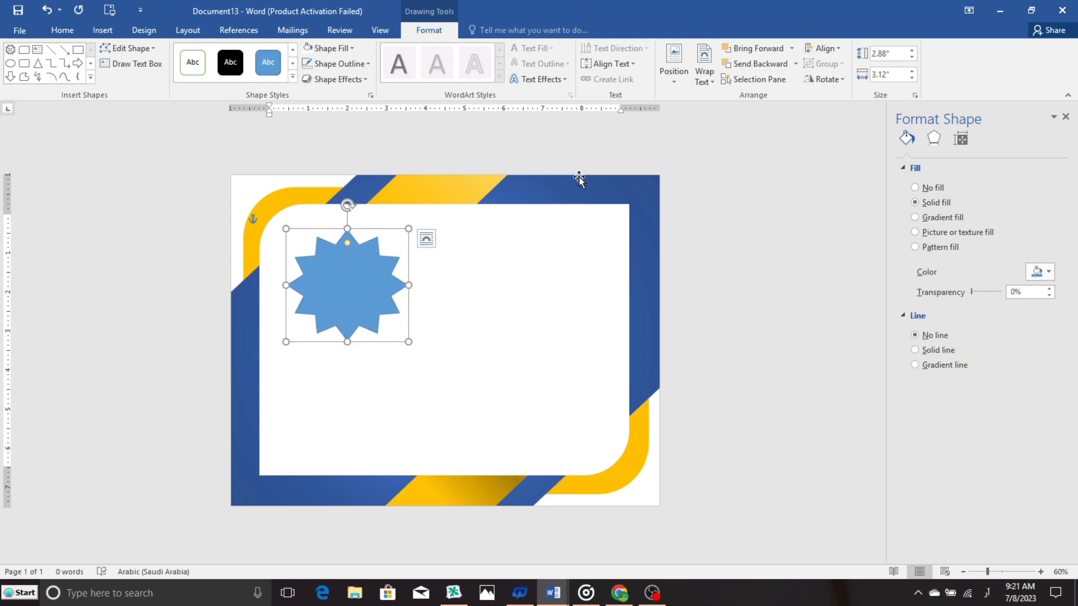
left_click(954, 218)
left_click(784, 286)
Center a circle on the star with a gold radial gradient and no outline
left_click(103, 30)
left_click(206, 71)
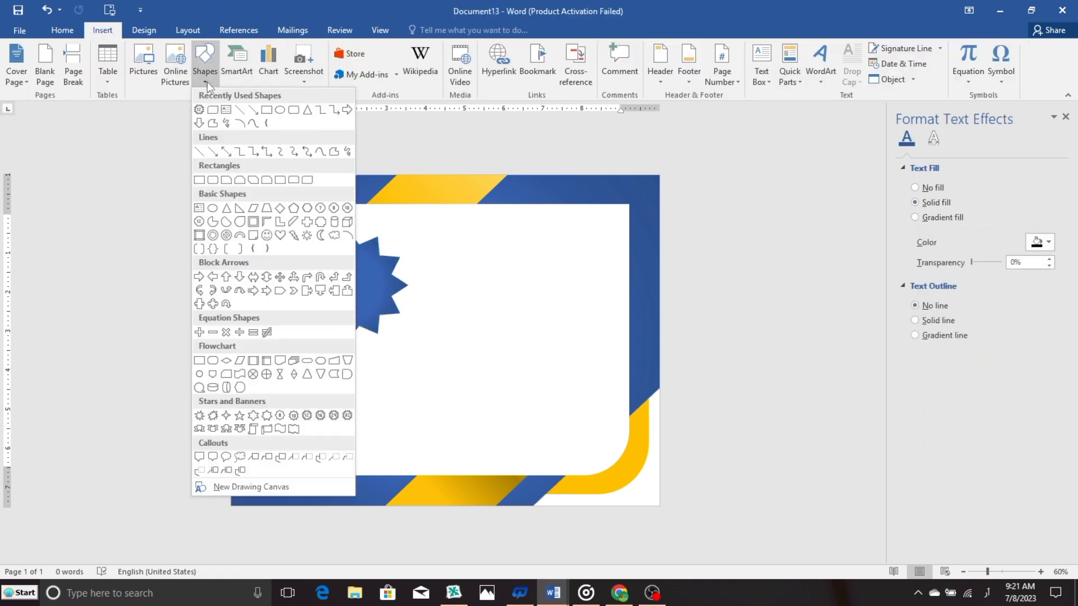
left_click(214, 215)
left_click_drag(313, 249, 404, 339)
mouse_move(389, 302)
left_mouse_down()
mouse_move(379, 293)
mouse_move(391, 286)
left_mouse_up()
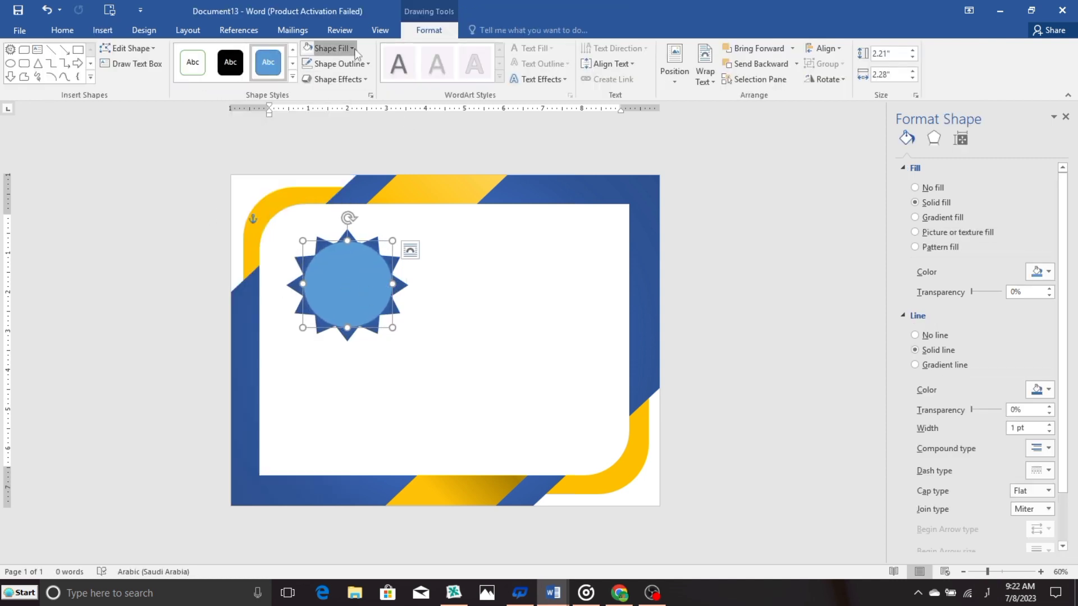
left_click(334, 48)
left_click(943, 217)
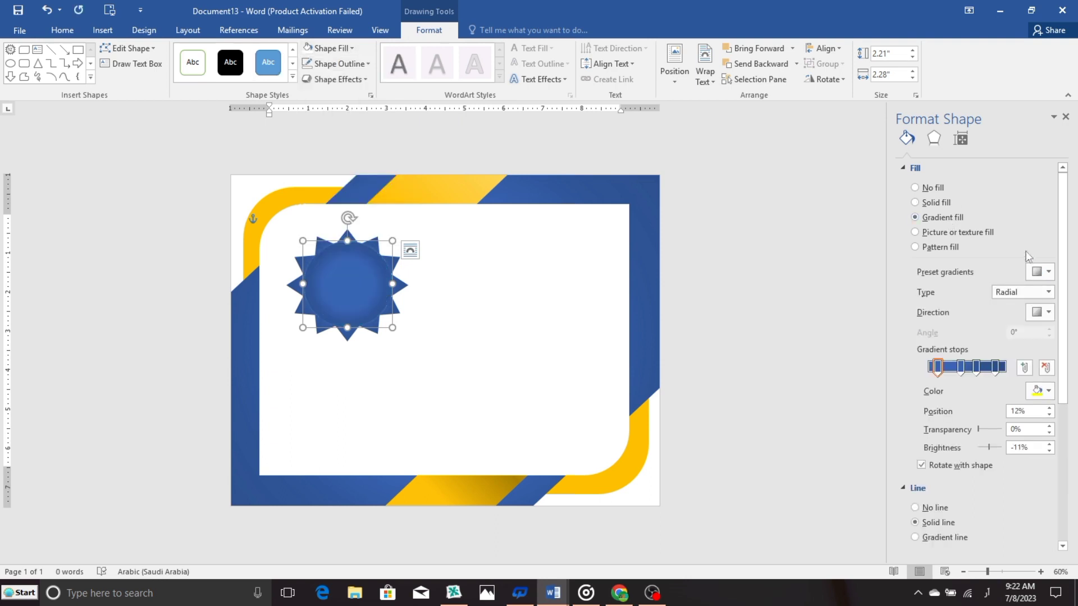
left_click(1039, 271)
left_click(1012, 382)
left_click(801, 339)
Group the star and gold circle into a single seal
left_click(383, 334)
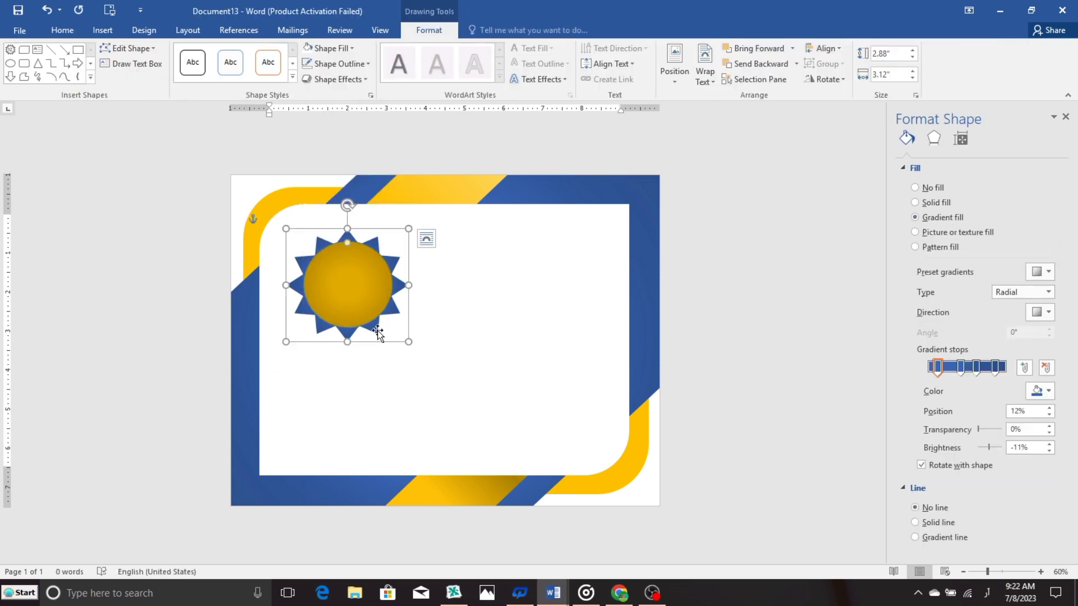
left_click(356, 313, "ctrl")
left_click(824, 64)
left_click(826, 77)
left_click(443, 288)
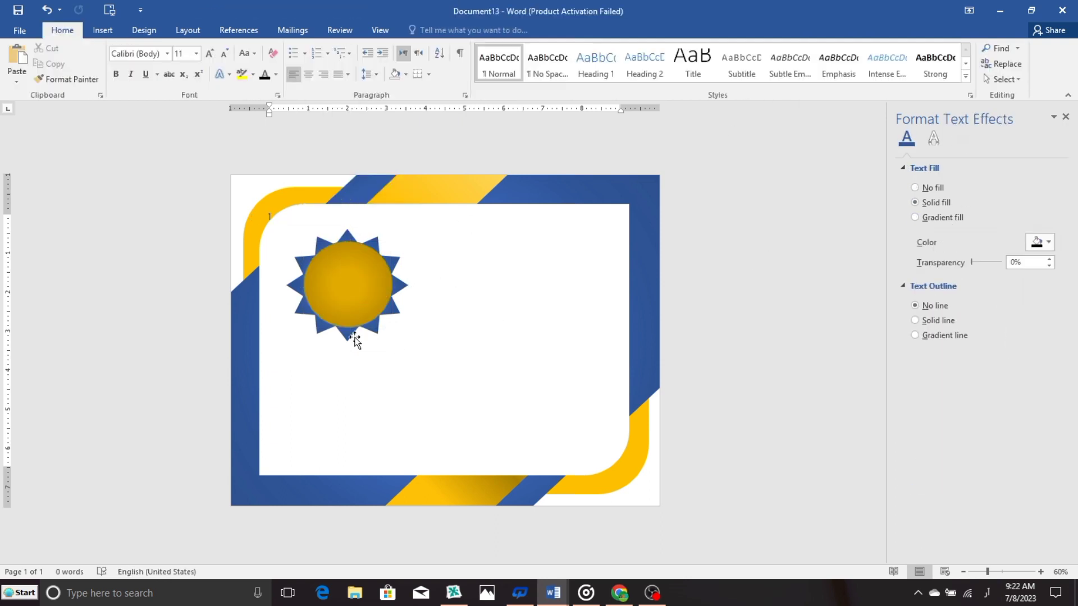
left_click(102, 30)
left_click(205, 65)
Draw a notched freeform ribbon tail below the seal with a gold gradient and no outline
left_click(333, 153)
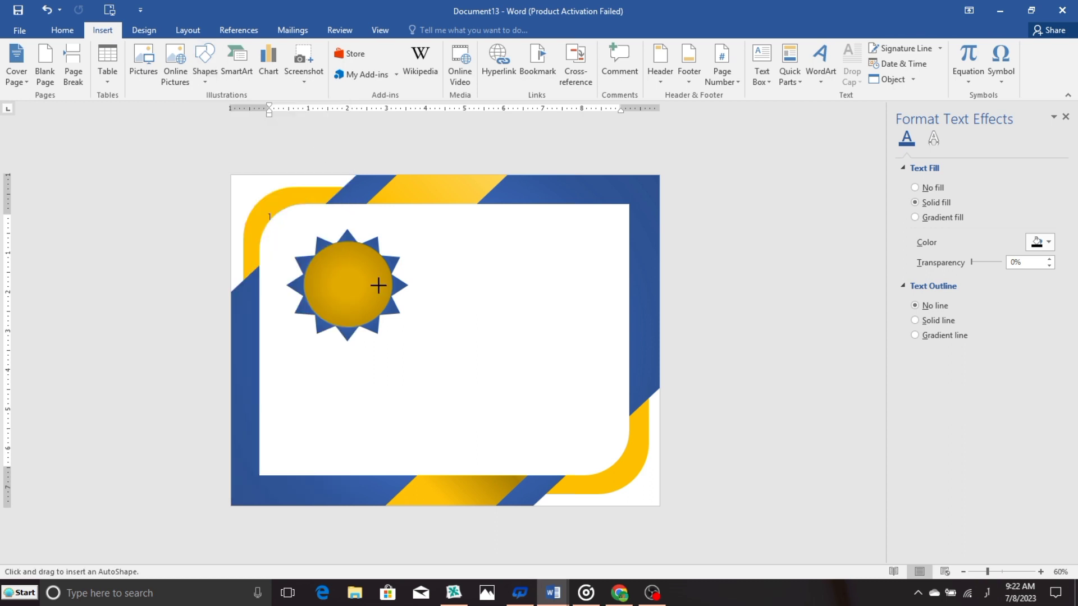
left_click(439, 321)
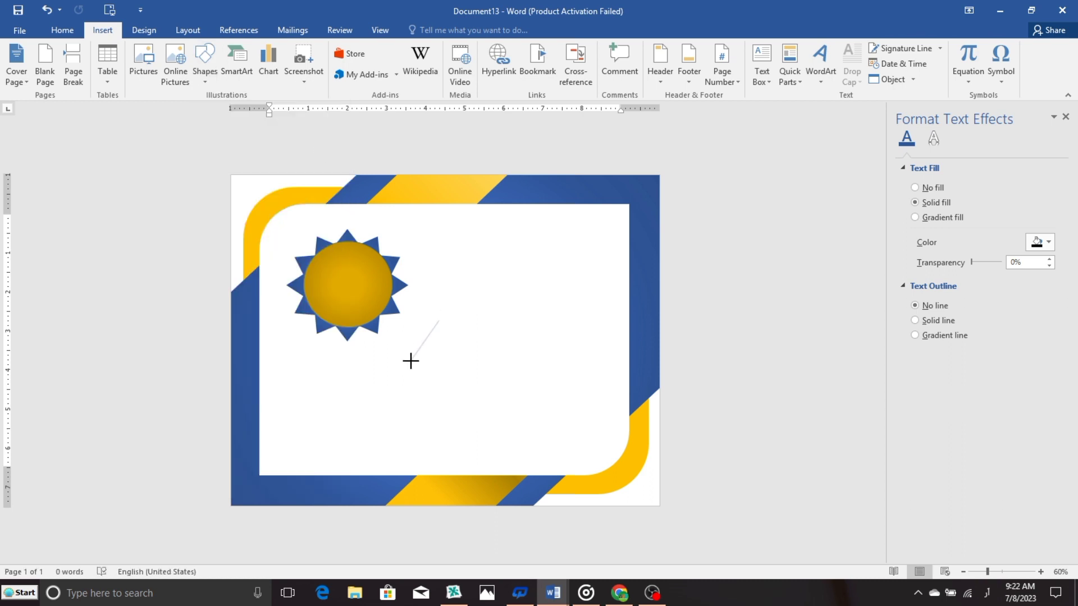
left_click(466, 322)
left_click(439, 320)
right_click(427, 359)
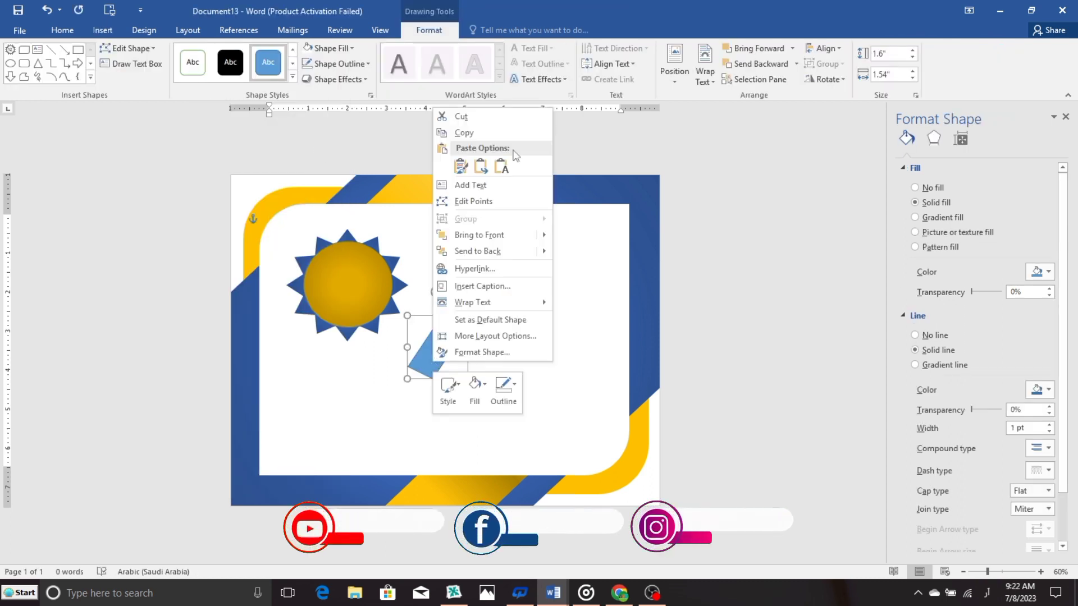
left_click(451, 336)
left_click_drag(420, 373, 429, 362)
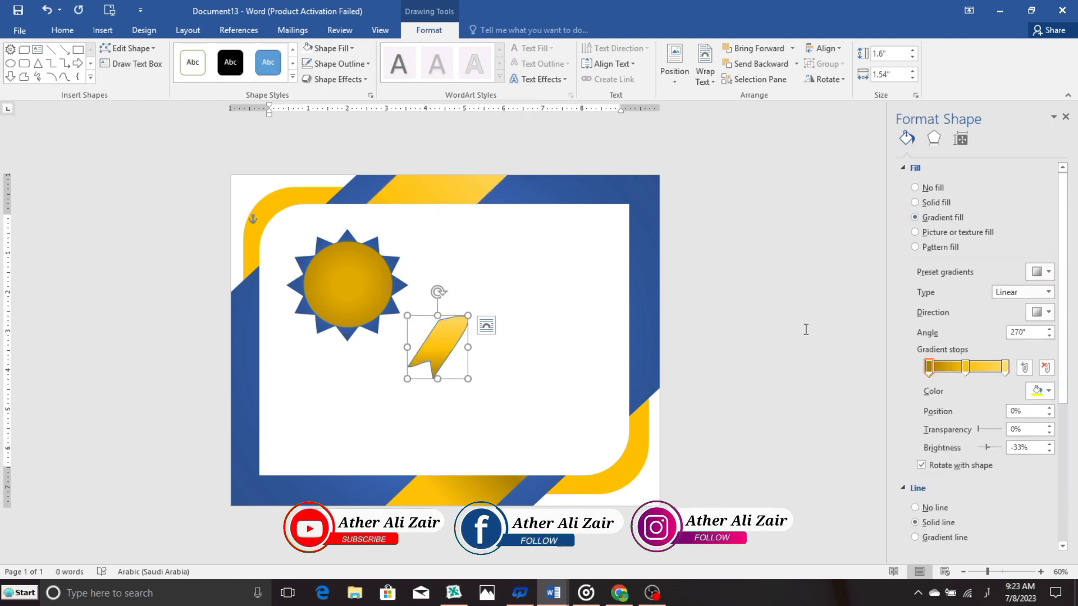
left_click_drag(936, 372, 937, 377)
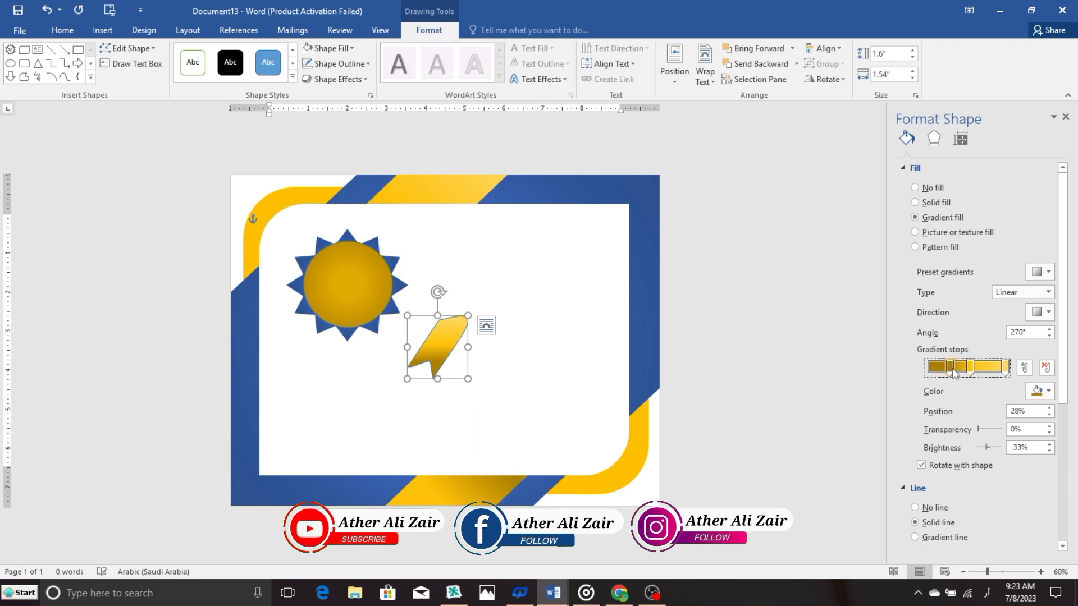
left_click(914, 508)
mouse_move(433, 341)
left_mouse_down()
mouse_move(473, 312)
mouse_move(493, 338)
left_mouse_up()
Copy the ribbon tail, flip the copy horizontally, then resize and angle the pieces
key("ctrl+c")
key("ctrl+v")
left_click(824, 79)
left_click(828, 143)
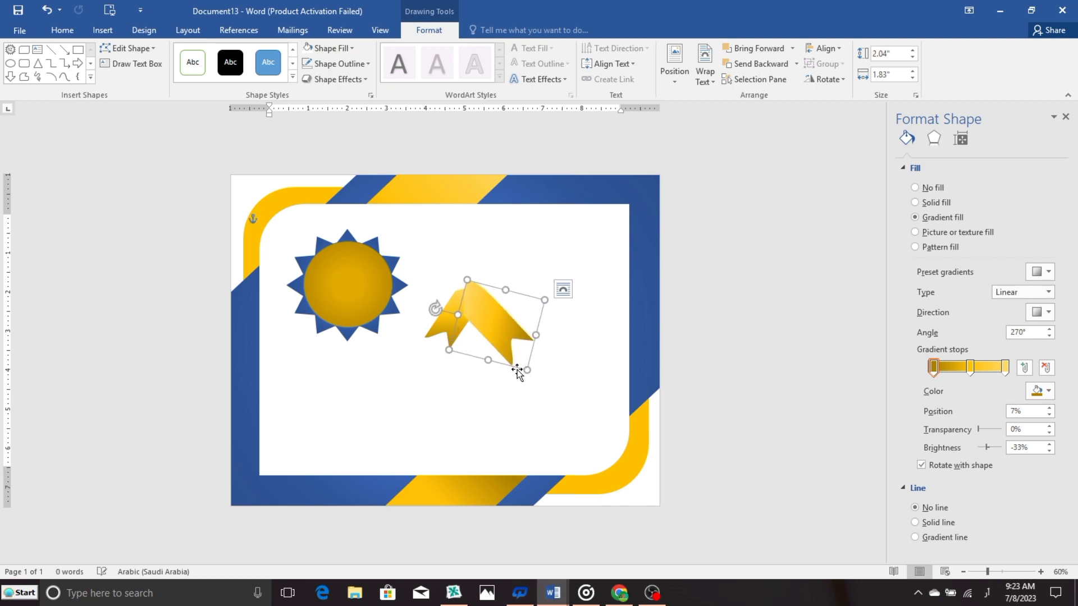
left_click(428, 344)
left_click_drag(424, 350, 415, 369)
mouse_move(503, 341)
left_mouse_down()
mouse_move(403, 336)
mouse_move(417, 342)
mouse_move(375, 359)
mouse_move(370, 336)
left_mouse_up()
Group both ribbon tails with the seal into one badge and nudge it up-left
left_click(823, 64)
left_click(829, 80)
left_click(347, 252, "shift")
left_click(824, 63)
left_click(834, 81)
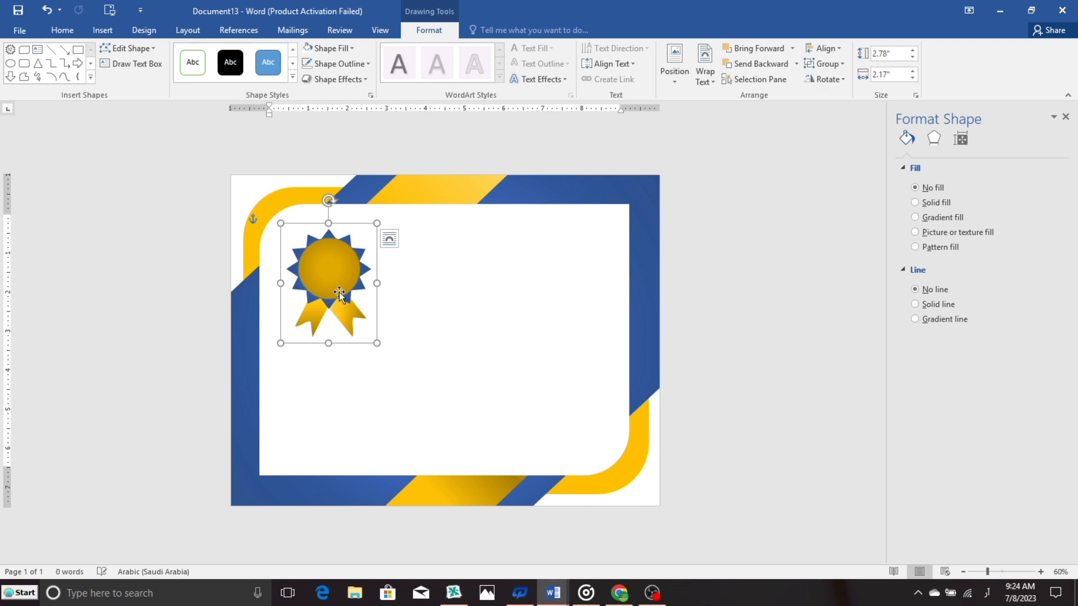
left_click_drag(339, 291, 328, 275)
left_click(757, 251)
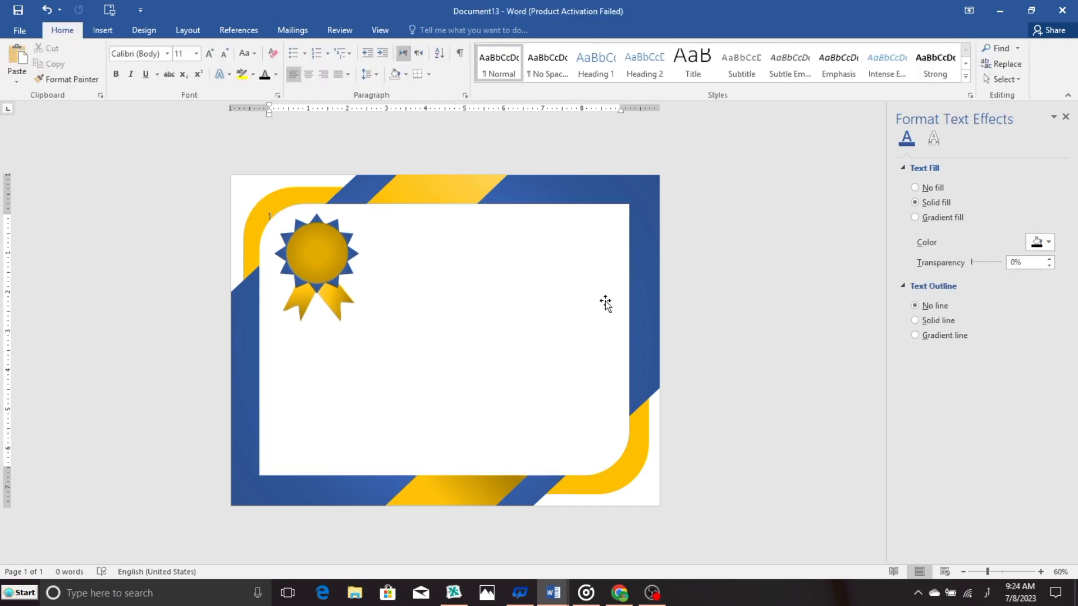
Draw a text box beside the seal for the Appreciation Certificate title and enlarge its text
left_click(102, 30)
left_click(205, 62)
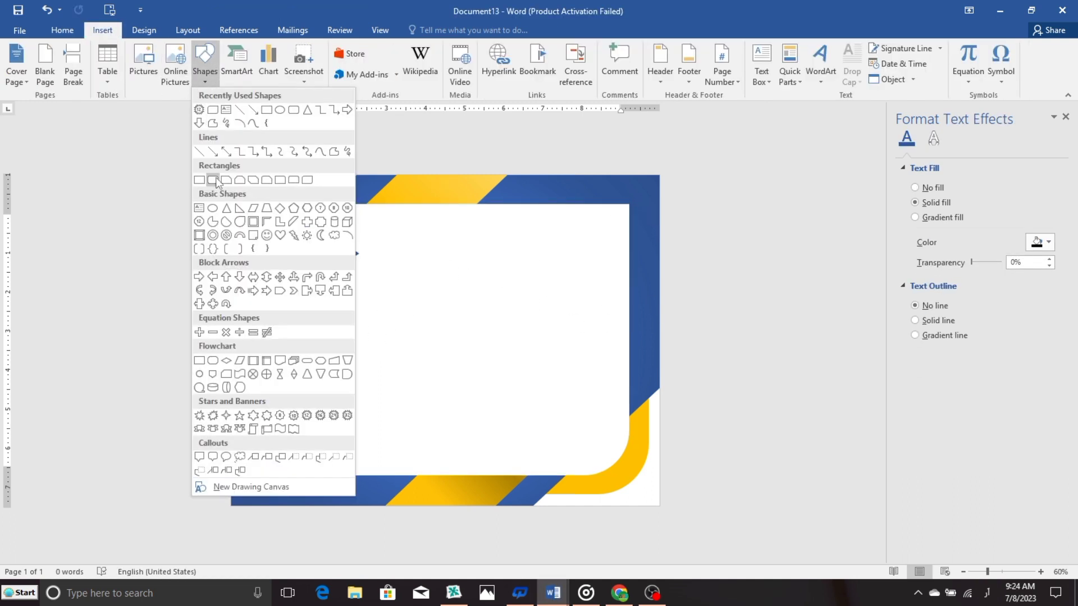
left_click(198, 209)
left_click_drag(588, 296, 593, 297)
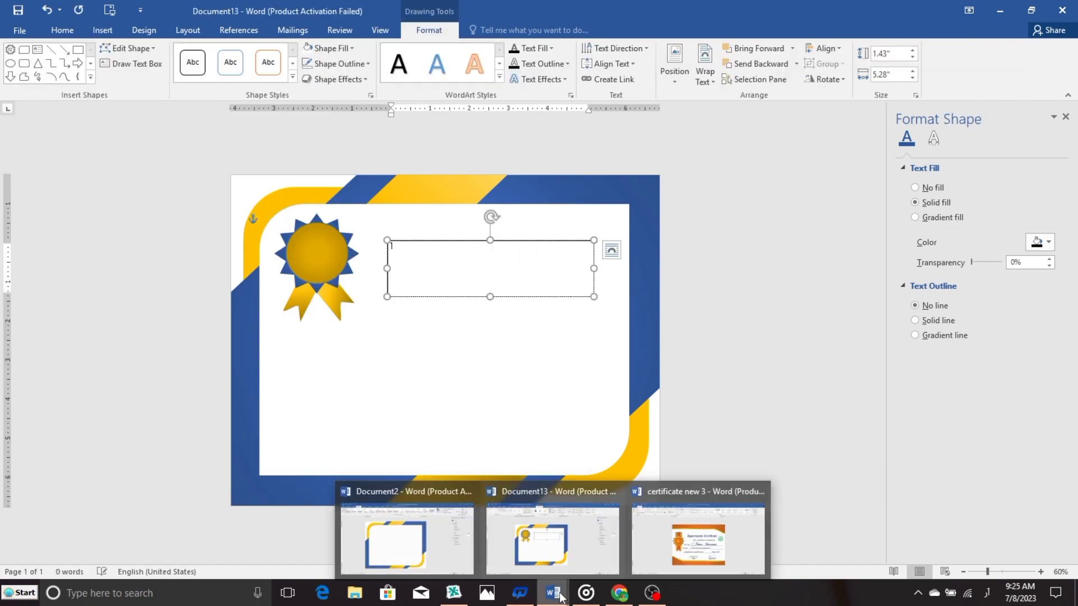
type("Appreciation Certificate")
key("ctrl+shift+period")
key("ctrl+shift+period")
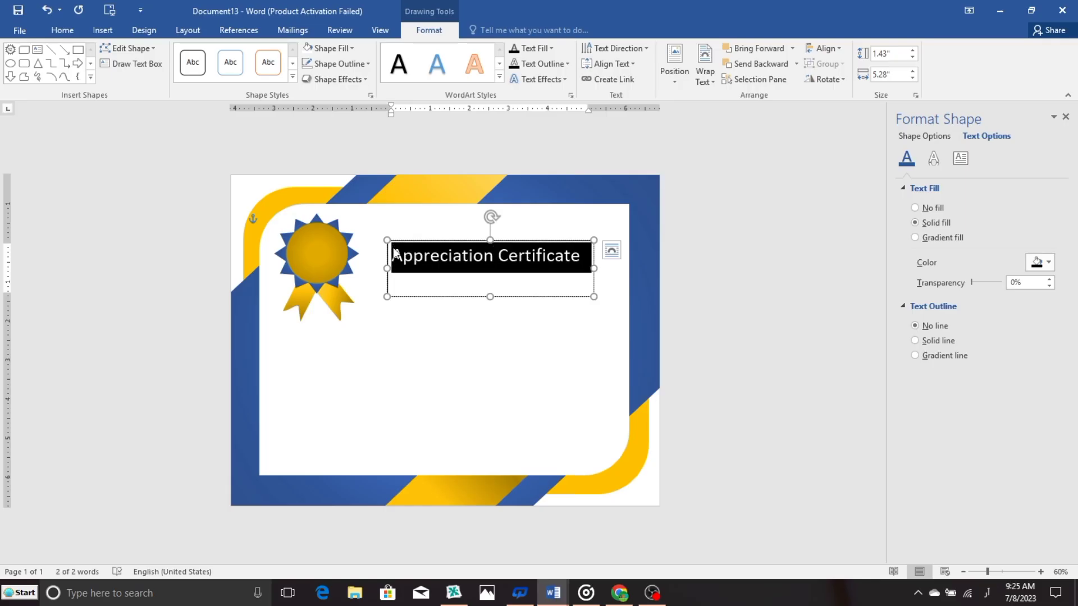
Change the title's font to Old English Text MT
left_click(62, 30)
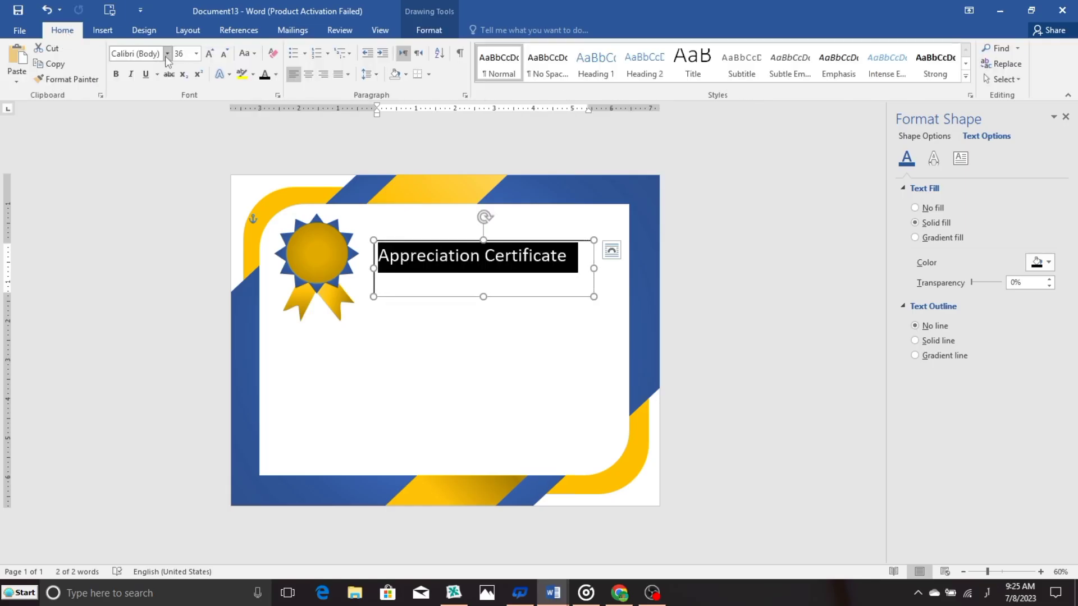
left_click(167, 53)
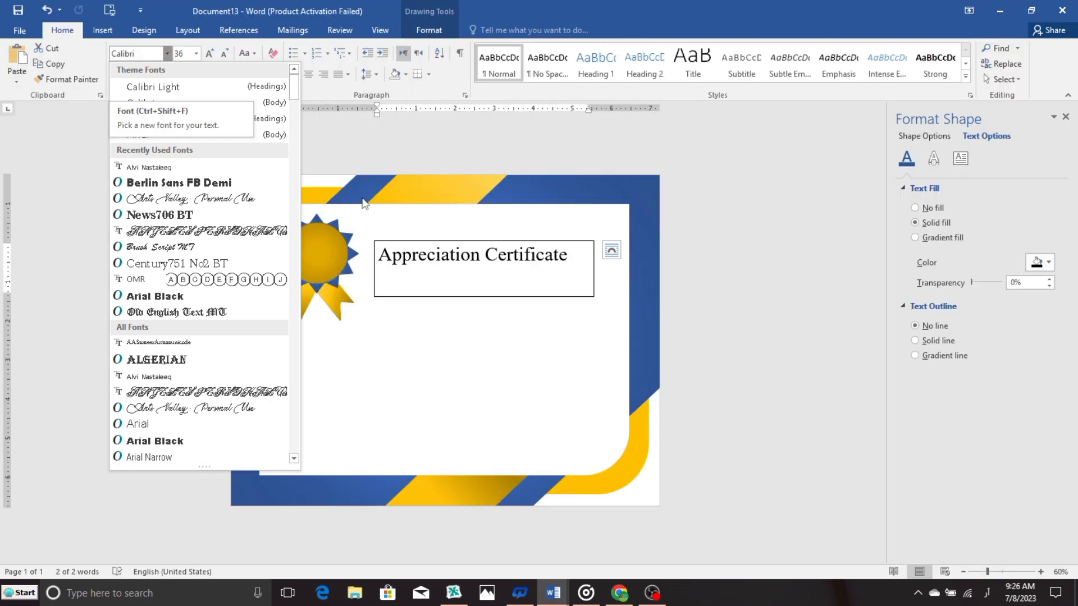
left_click(364, 203)
left_click(168, 53)
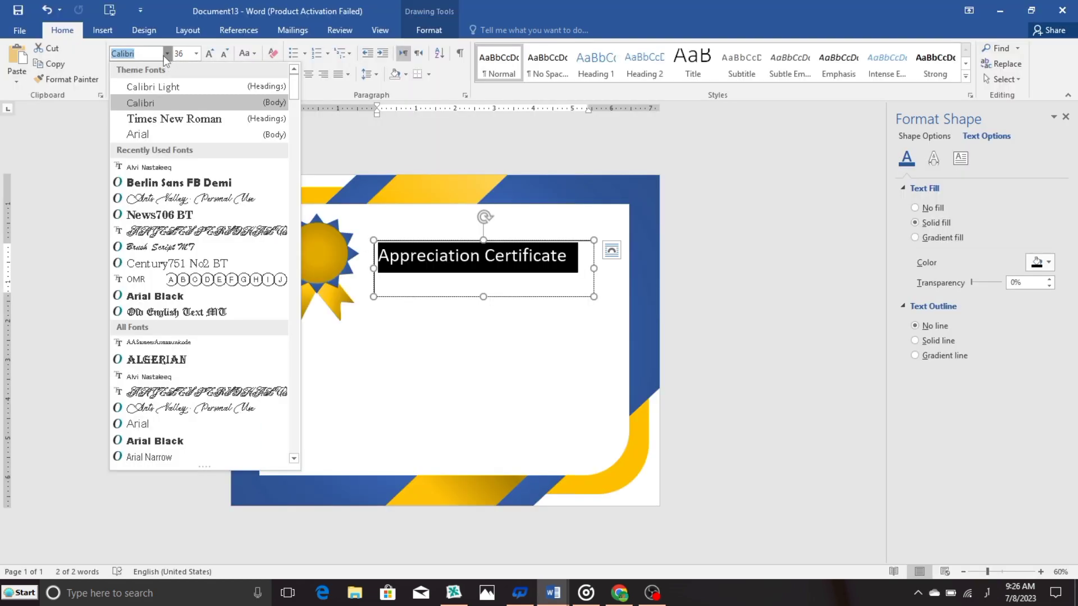
left_click(145, 54)
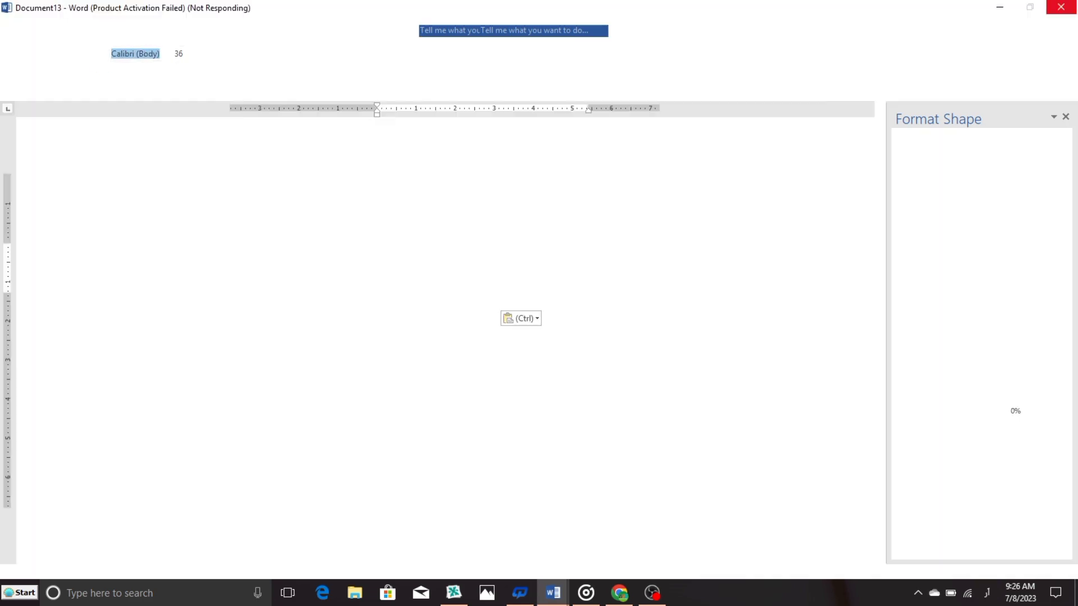
key("BackSpace")
type("Ol")
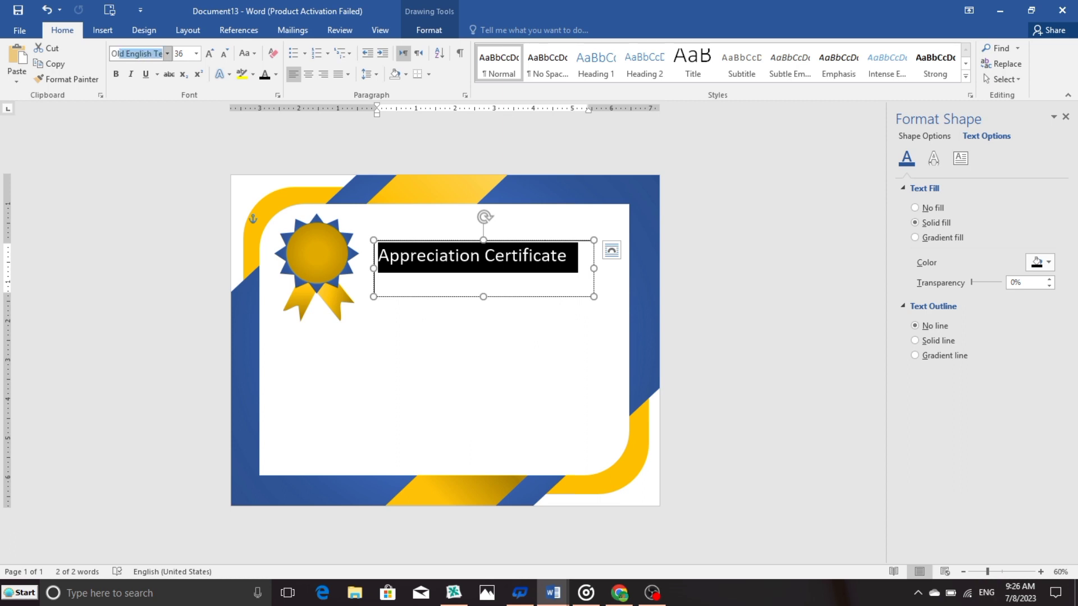
key("Return")
Enlarge the title to 48 pt and widen its box so it fits on one line
left_click_drag(593, 297, 618, 295)
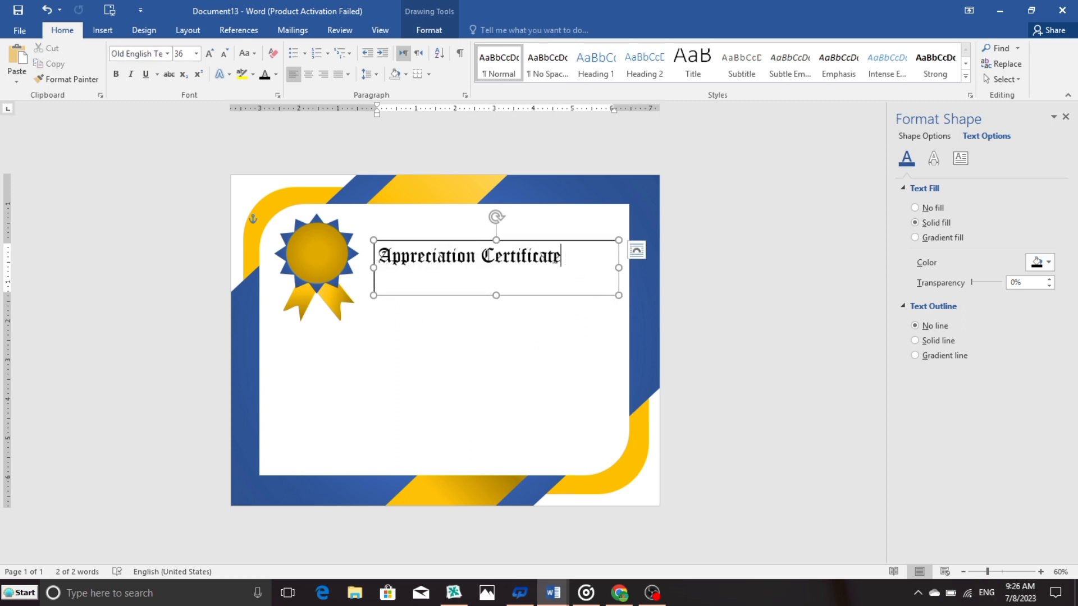
left_click_drag(560, 258, 409, 265)
key("ctrl+shift+period")
left_click_drag(618, 266, 630, 266)
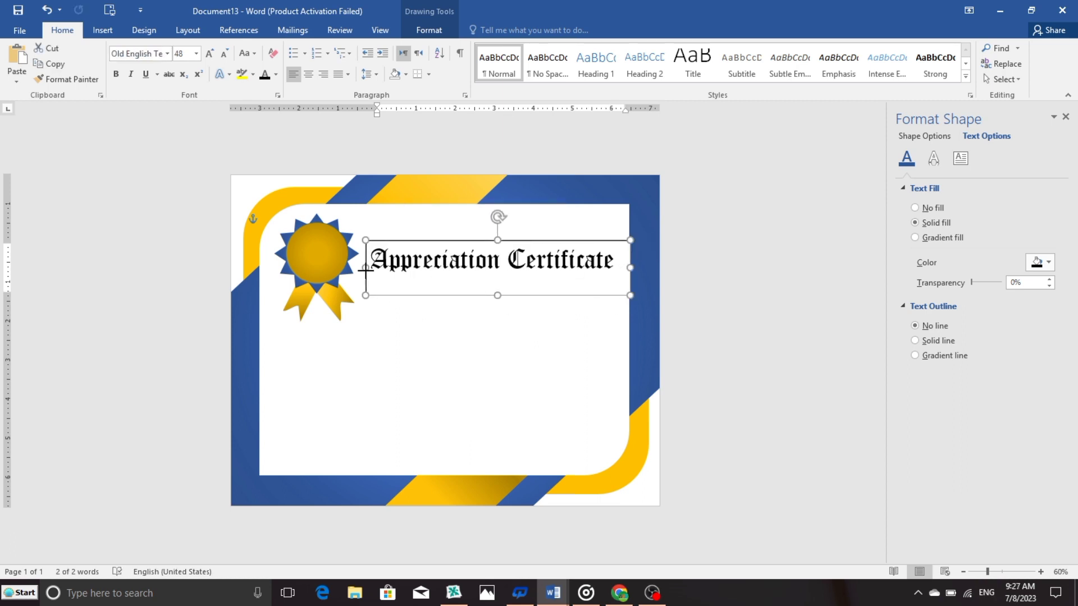
left_click_drag(504, 240, 497, 240)
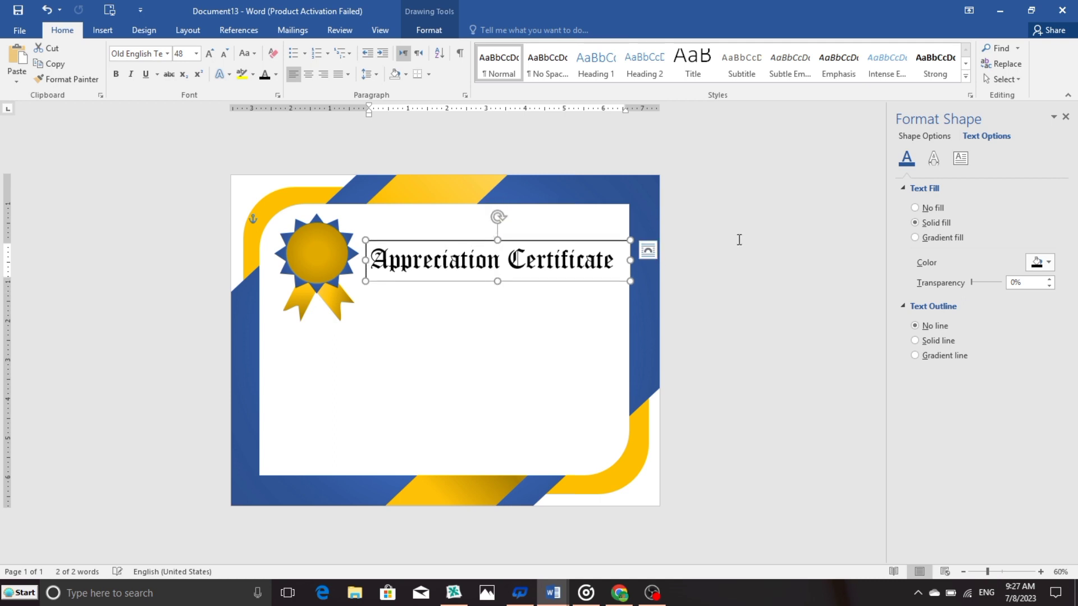
left_click(526, 264)
left_click(429, 29)
left_click(337, 64)
Copy the title box below the title and resize it as the 'This certificate is awarded to' line
left_click(353, 51)
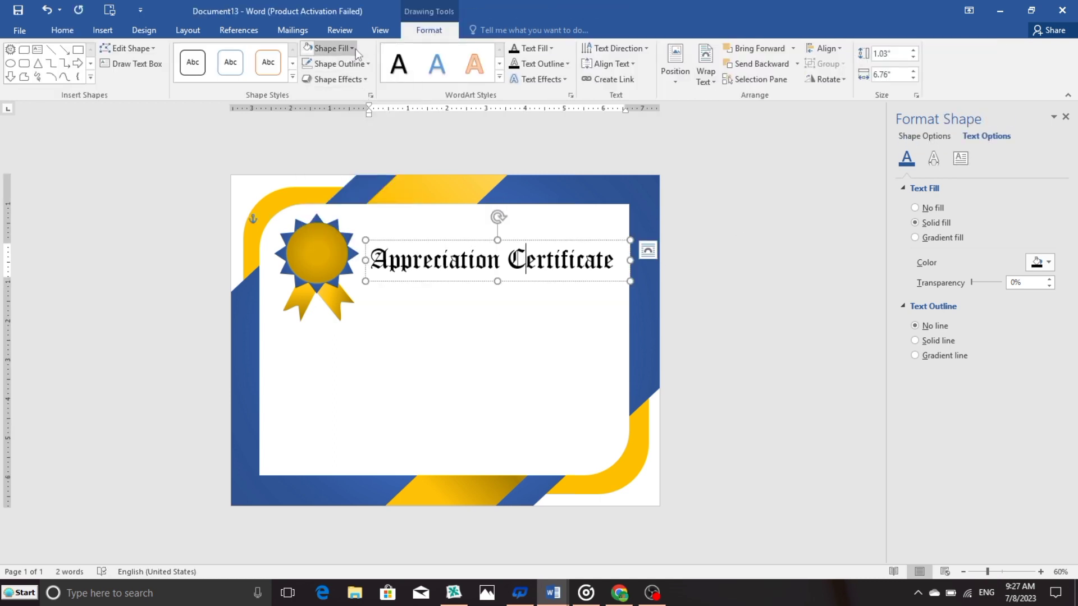
left_click(558, 402)
left_click_drag(464, 240, 466, 273)
triple_click(518, 294)
key("Delete")
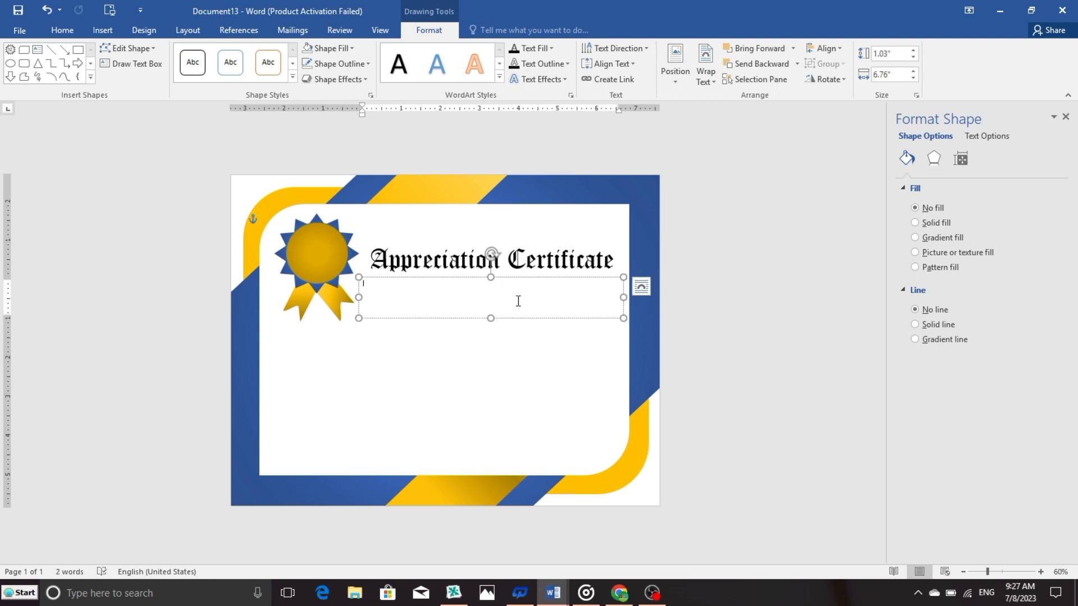
left_click_drag(358, 297, 387, 297)
type("This certificate is awarded to")
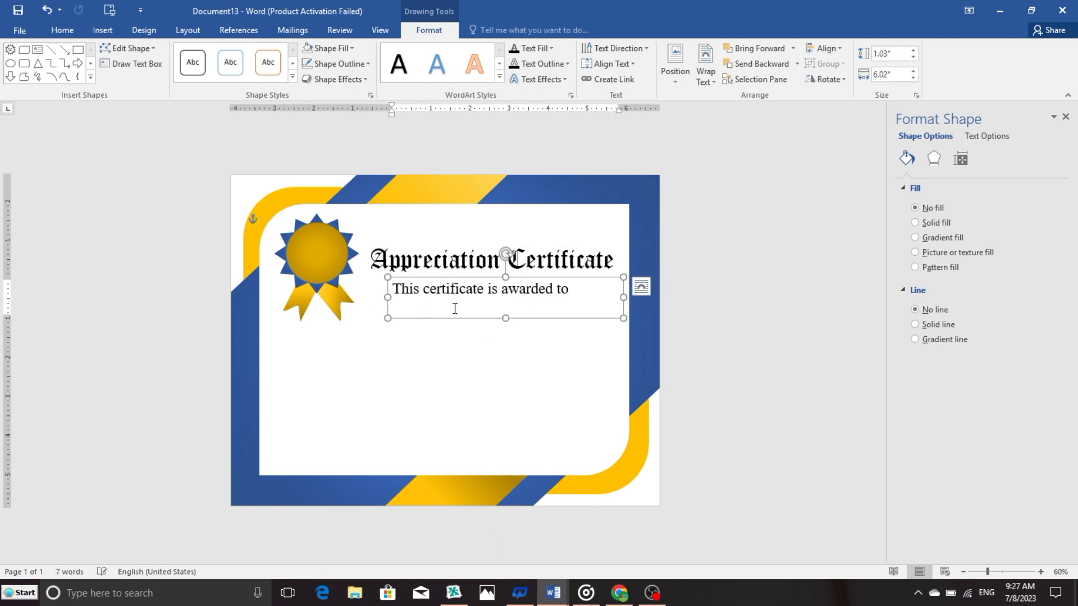
left_click_drag(503, 304, 475, 289)
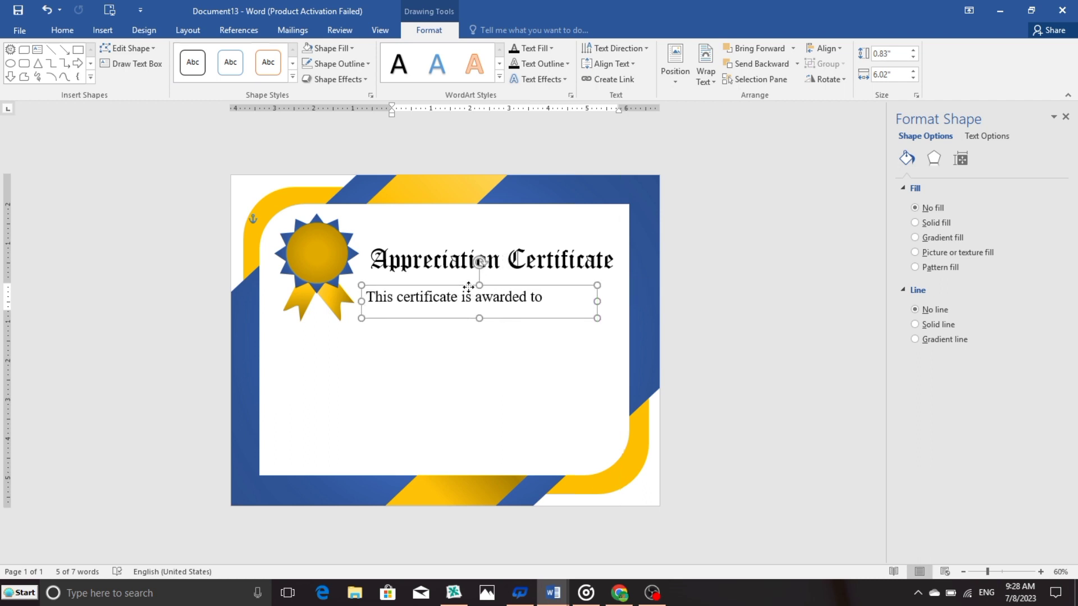
left_click(469, 243)
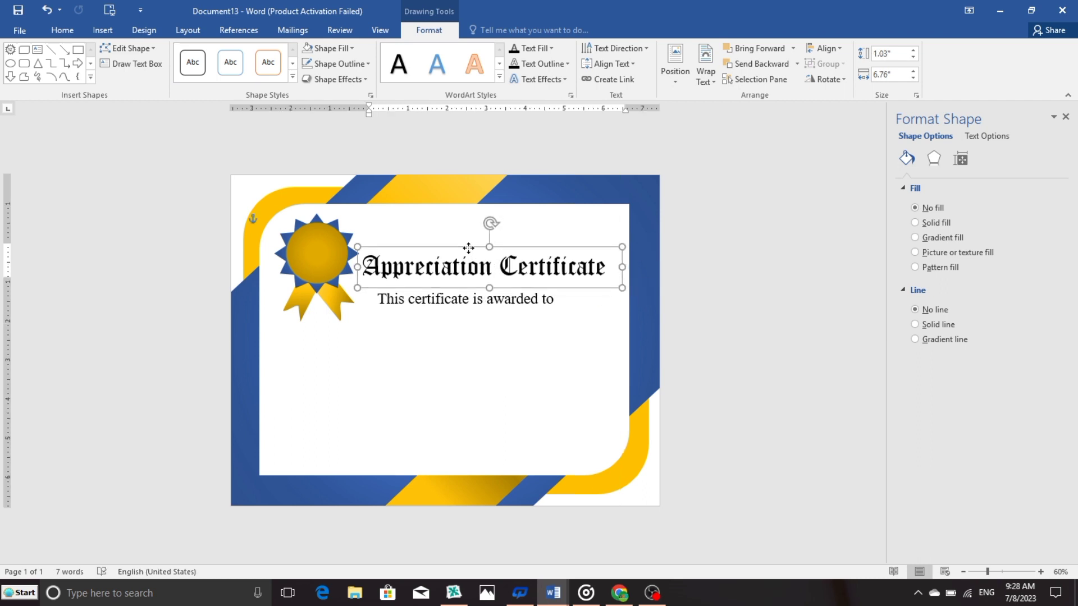
Copy the awarded-to box below and left, and type 'Ms./Mr.' into it
left_click(617, 281)
left_click(461, 298)
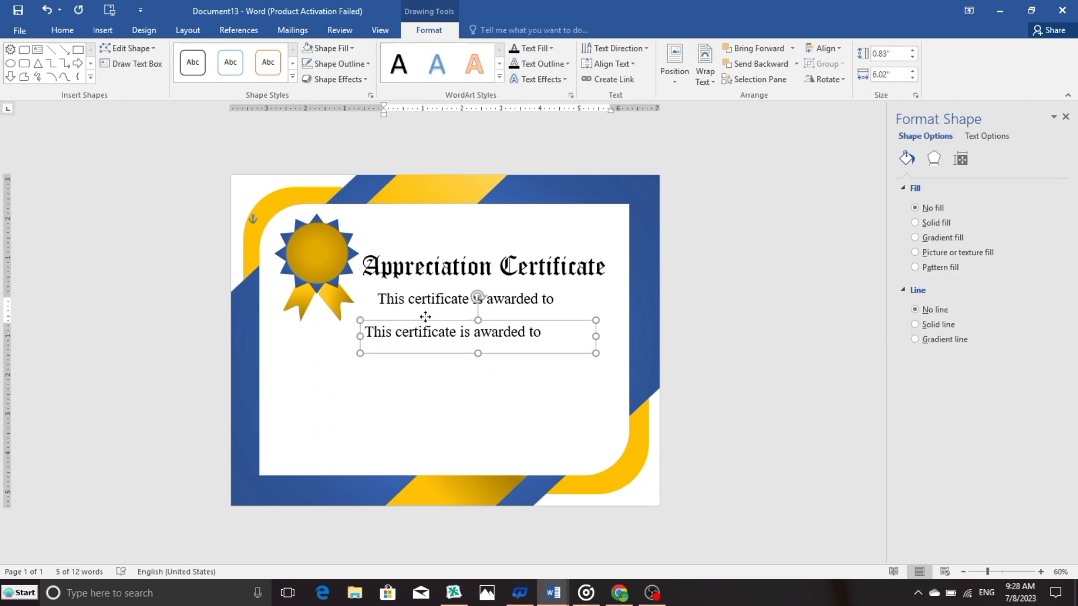
mouse_move(458, 290)
left_mouse_down()
mouse_move(392, 320)
mouse_move(393, 358)
left_mouse_up()
triple_click(392, 336)
type("Ms./Mr.")
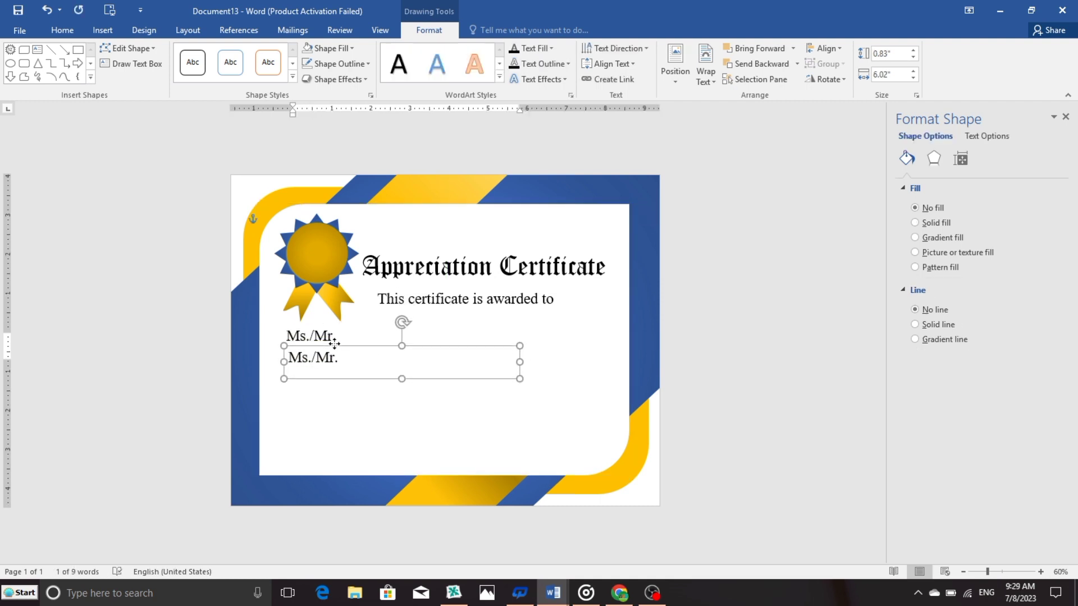
Paste the 'Class ___ … competition conducted on ___ June, 2023.' sentence and resize its box
triple_click(398, 361)
key("BackSpace")
key("ctrl+v")
left_click_drag(518, 396, 619, 383)
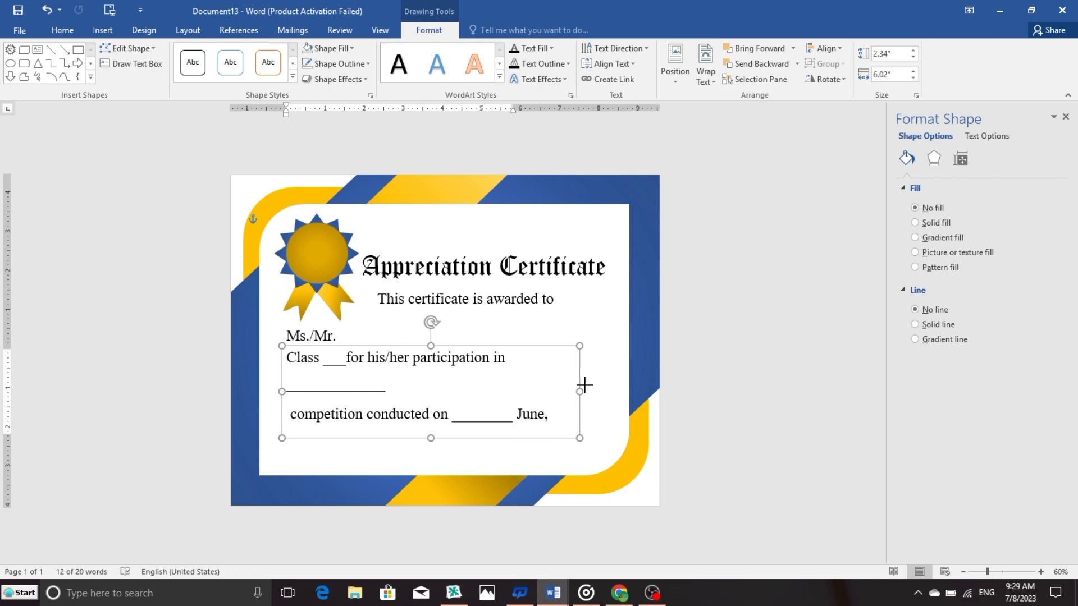
left_click_drag(281, 391, 279, 392)
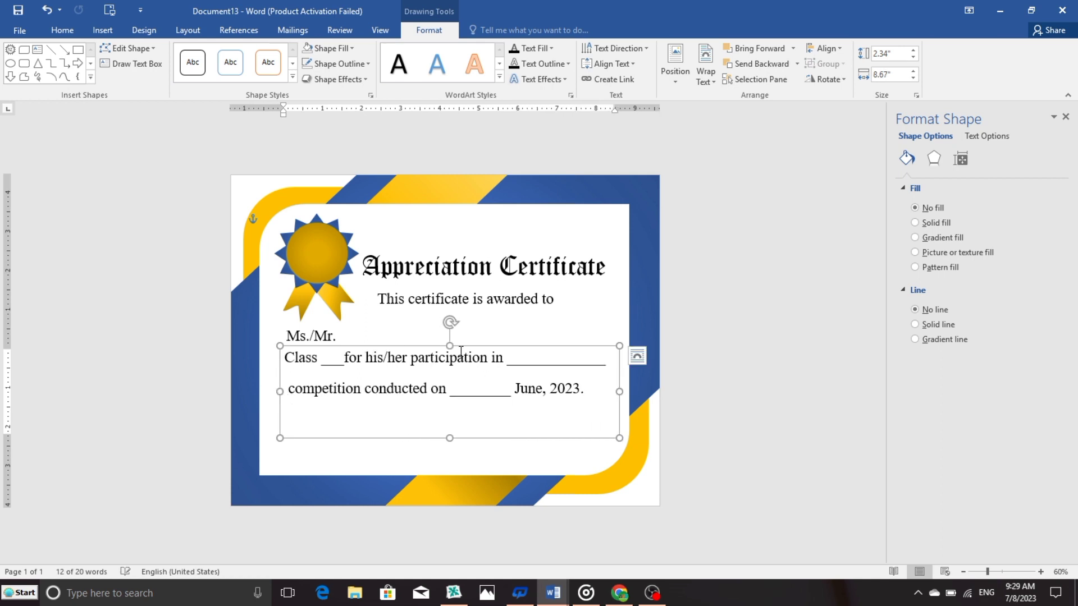
left_click_drag(460, 348, 460, 354)
left_click_drag(450, 437, 450, 417)
Copy the awarded-to box to the page bottom and paste in the Date and Signature labels
left_click(782, 368)
left_click(444, 287)
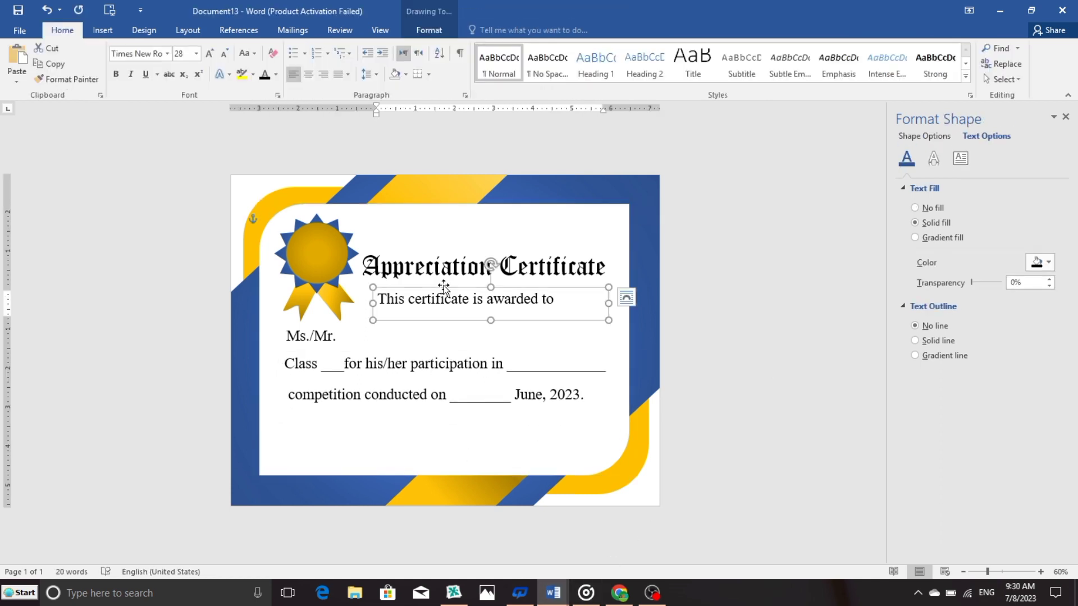
mouse_move(443, 287)
left_mouse_down()
mouse_move(399, 427)
mouse_move(449, 449)
left_mouse_up()
key("ctrl+a")
key("ctrl+v")
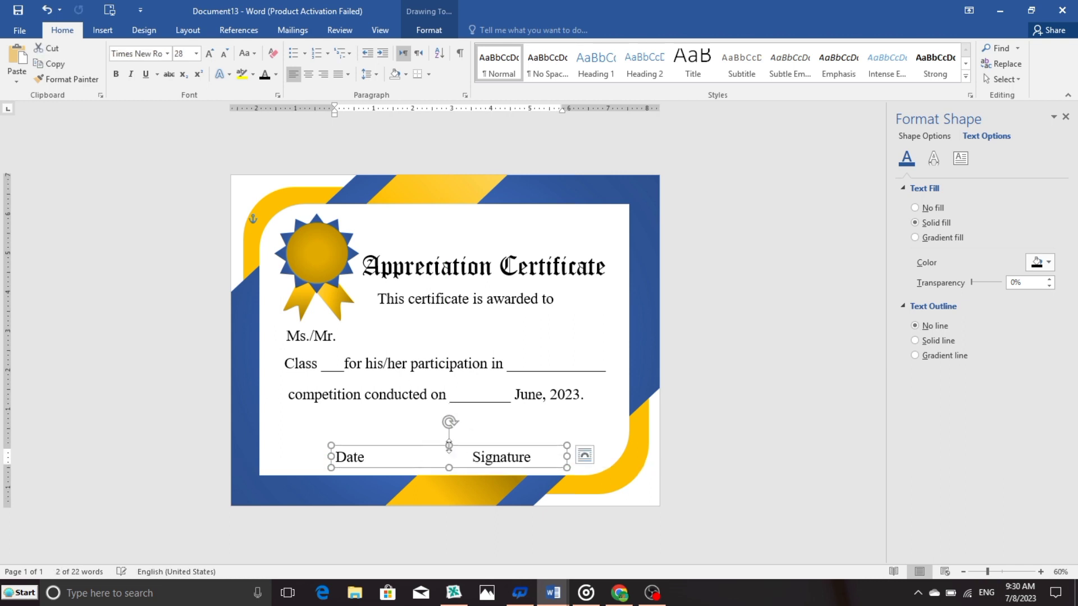
Draw a dark straight line after Ms./Mr. for the recipient's name
left_click(270, 216)
left_click(103, 30)
left_click(205, 62)
left_click(246, 119)
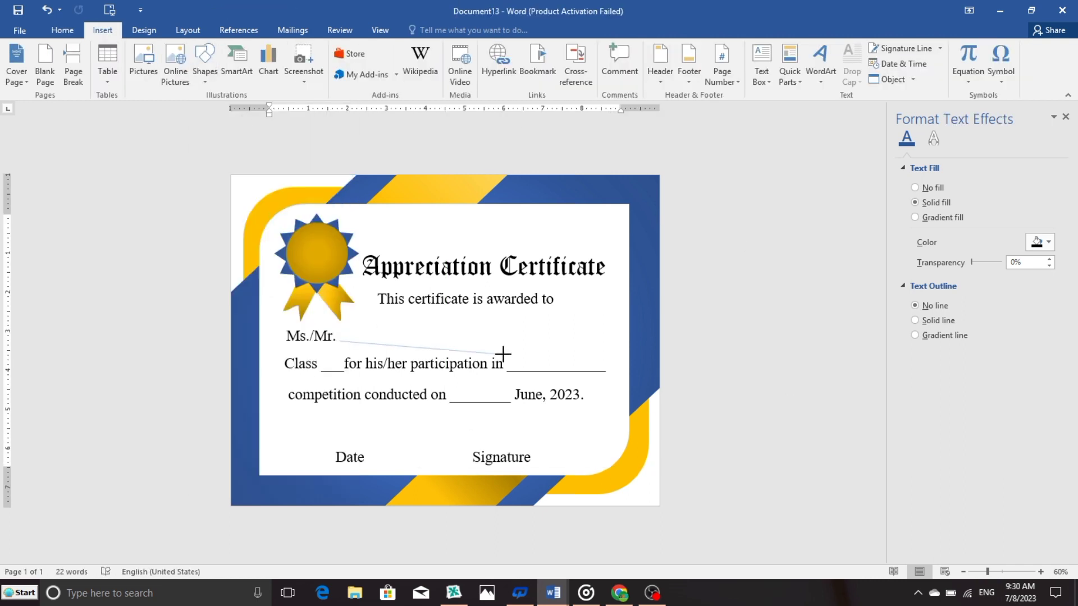
left_click_drag(606, 339, 609, 341)
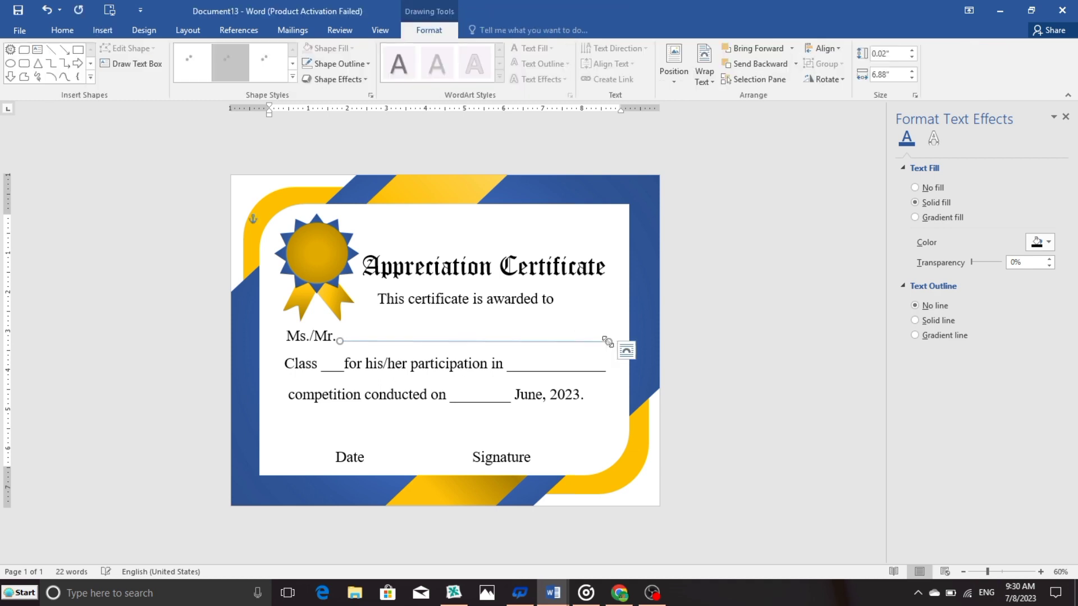
left_click(192, 63)
left_click(484, 337)
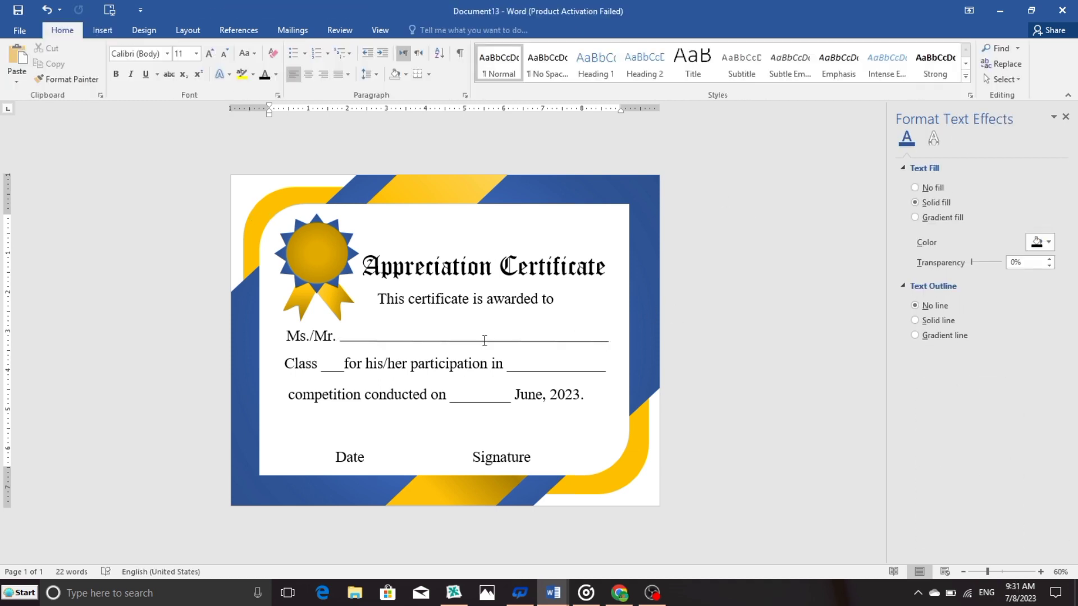
left_click(558, 340)
left_click(618, 420)
left_click(484, 337)
left_click(126, 28)
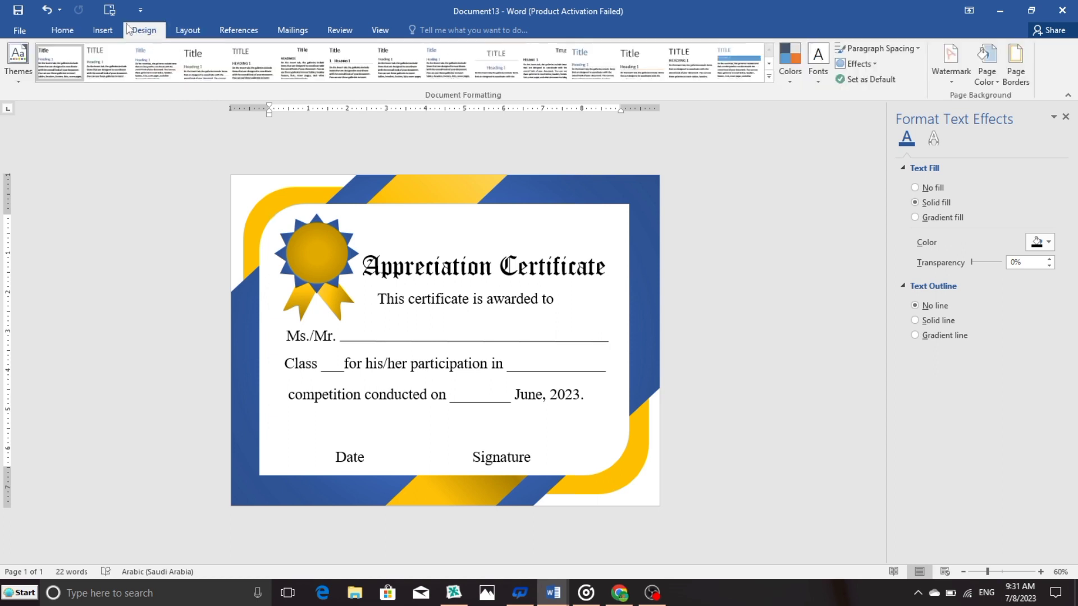
Draw a dark line above the Date label and copy it above Signature
left_click(103, 30)
left_click(205, 62)
left_click(240, 112)
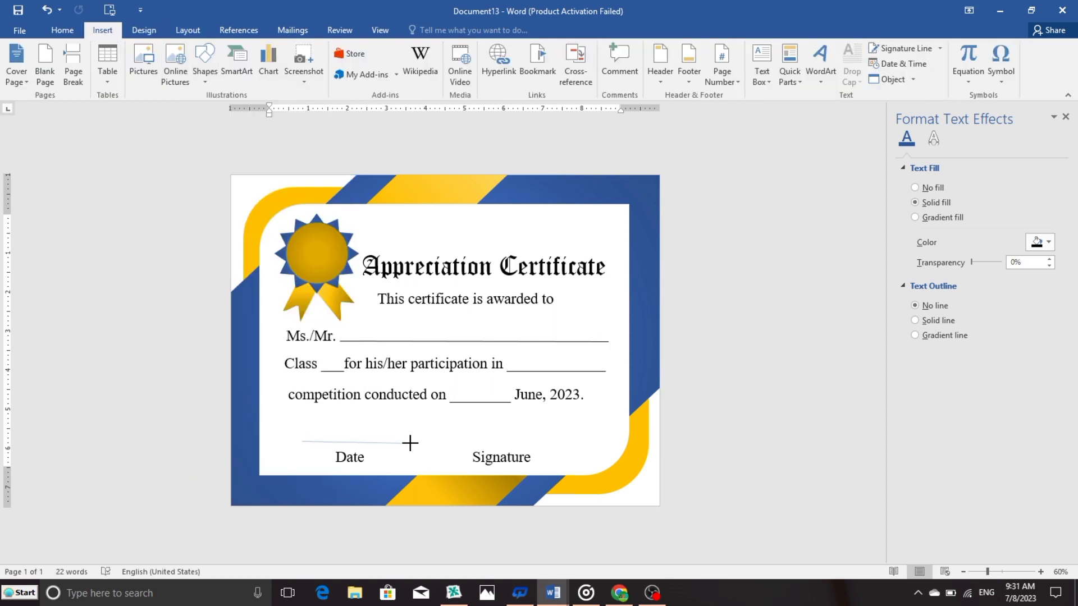
left_click_drag(410, 442, 410, 444)
left_click(193, 65)
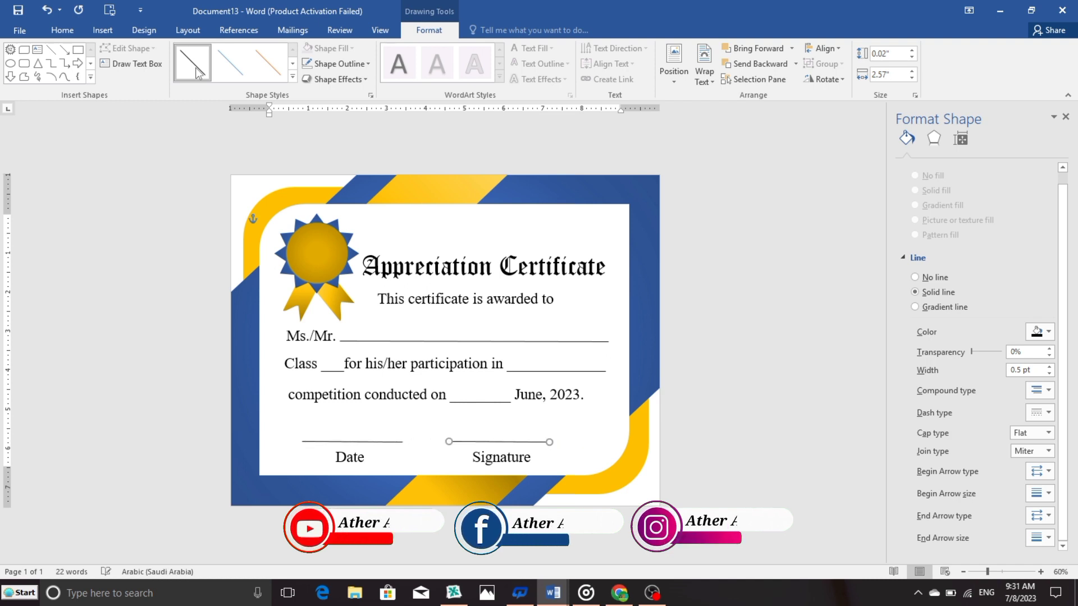
left_click_drag(359, 442, 500, 441)
Copy the awarded-to box above the Date line and clear its text
left_click(449, 211)
left_click(466, 298)
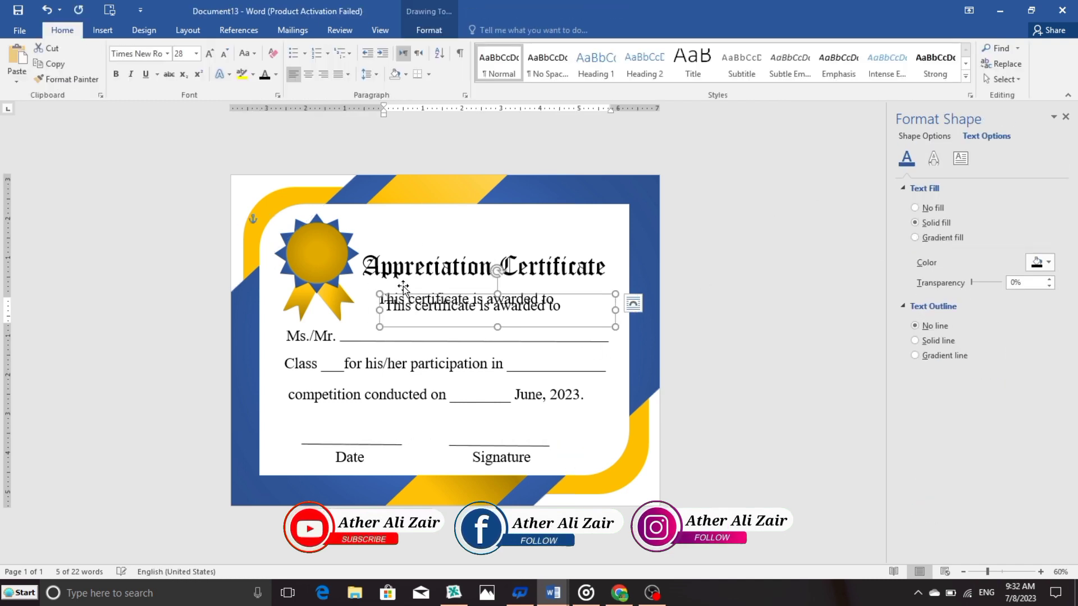
mouse_move(380, 285)
left_mouse_down()
mouse_move(335, 410)
mouse_move(302, 415)
mouse_move(318, 424)
left_mouse_up()
key("Delete")
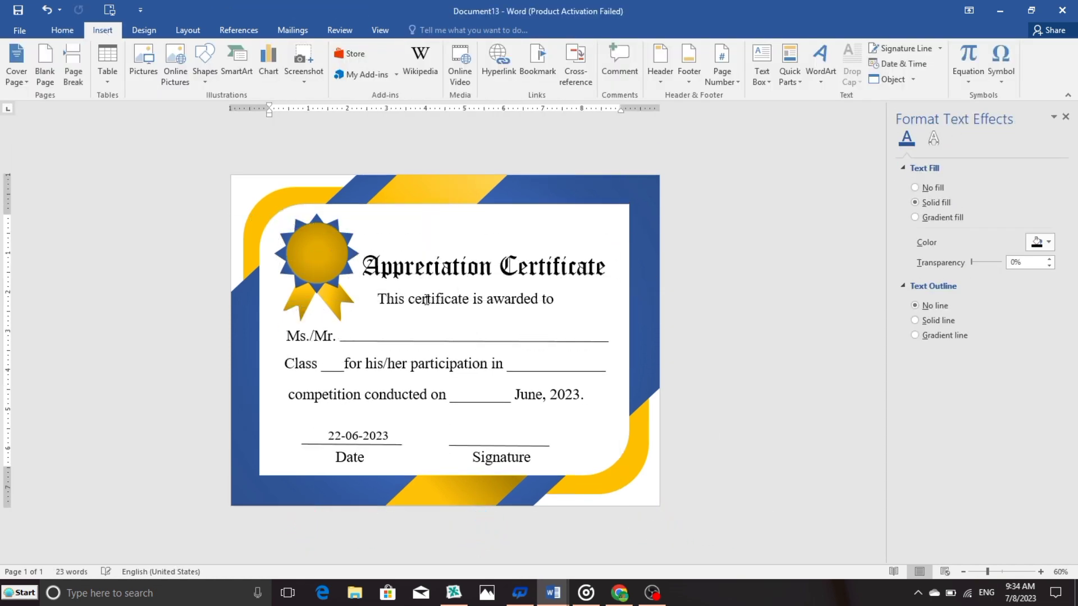
Copy the signature picture from the orange certificate and paste it onto the Signature line
left_click(673, 541)
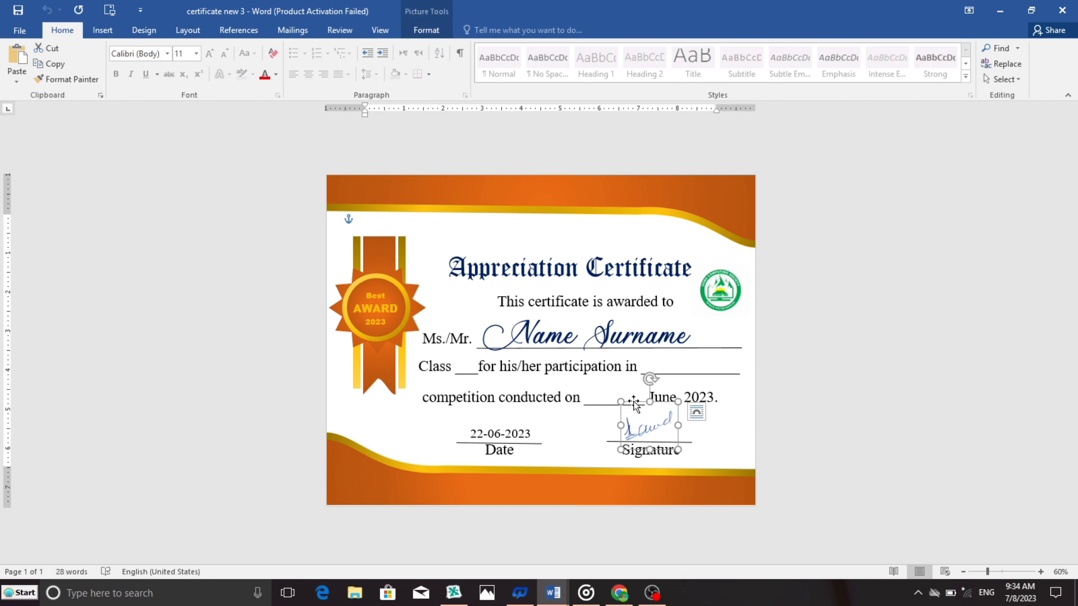
right_click(634, 403)
left_click(679, 174)
left_click(500, 534)
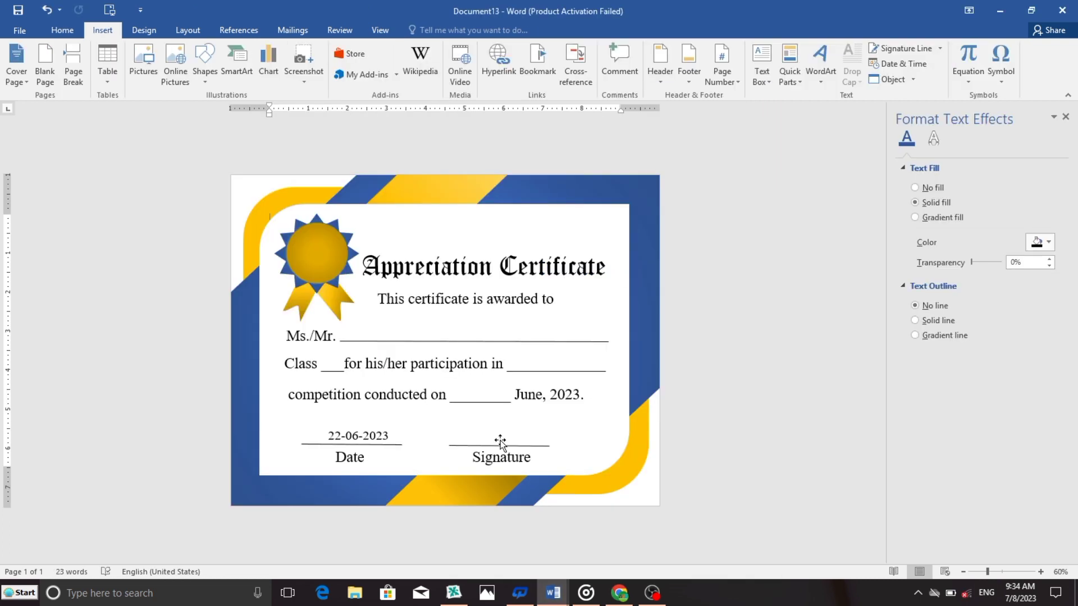
key("ctrl+v")
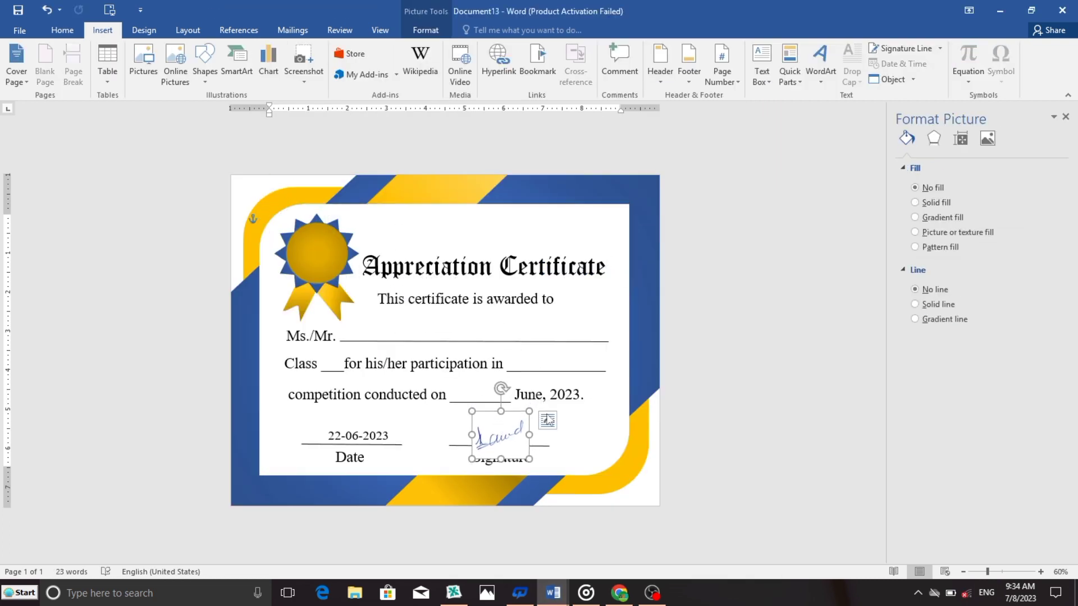
Check the Date/Signature box, line and signature picture, then nudge the title slightly higher
left_click(532, 461)
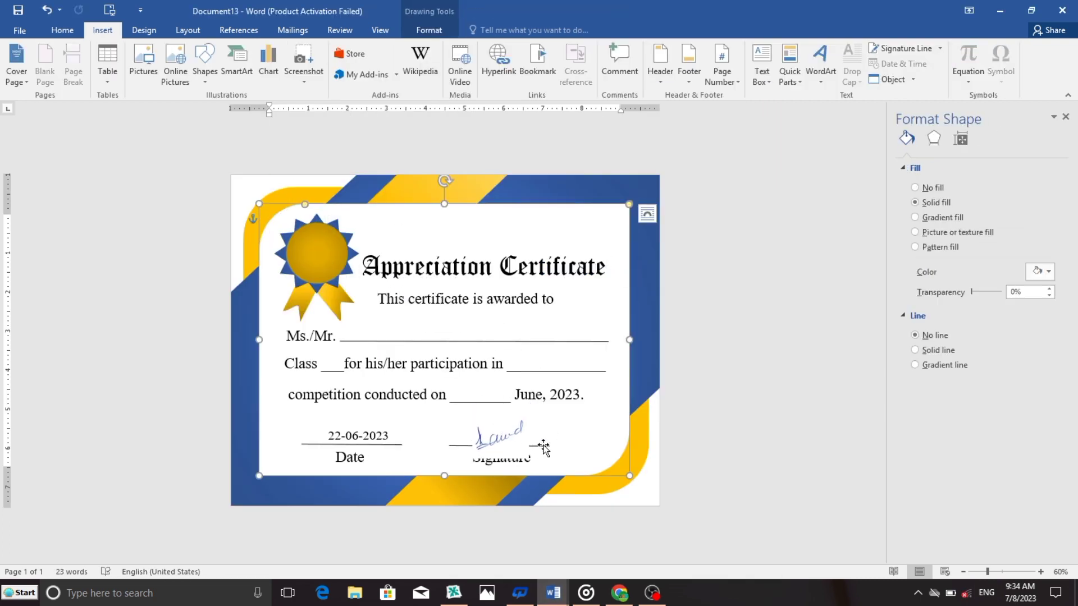
left_click(429, 30)
left_click(488, 447)
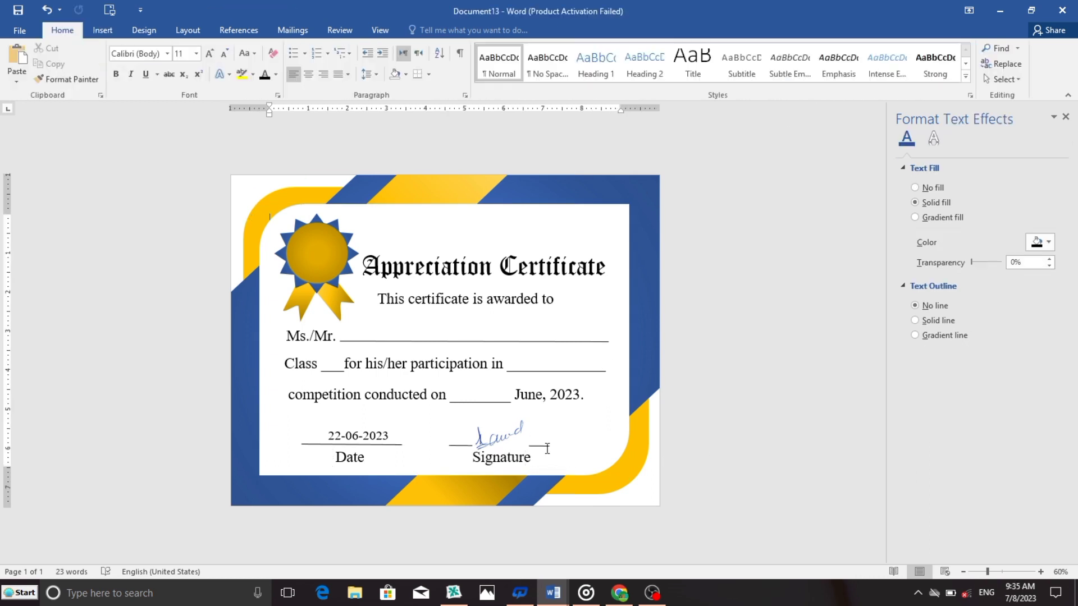
left_click(543, 445)
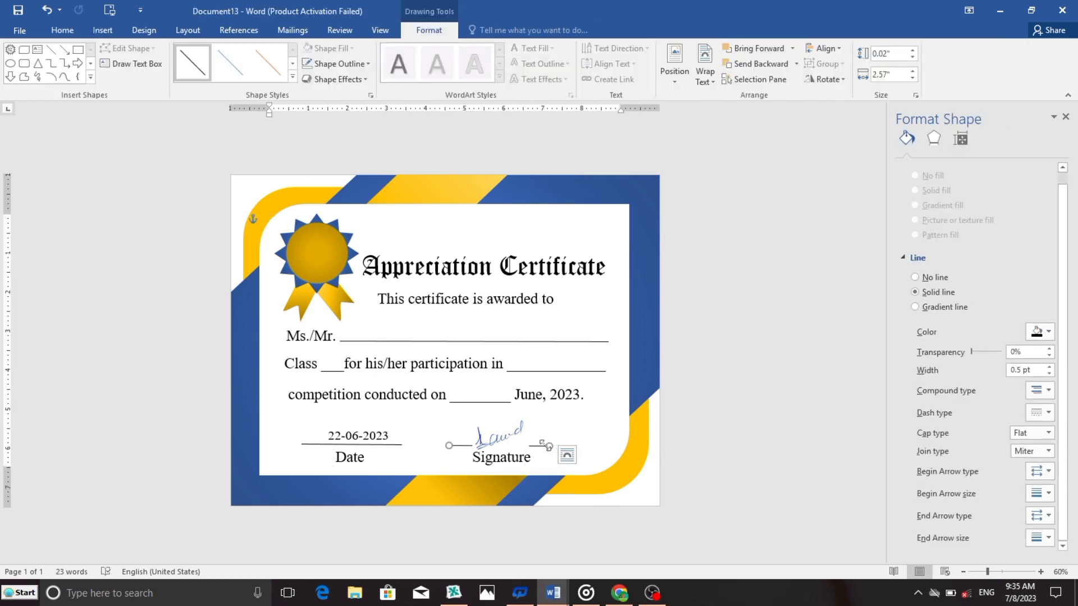
left_click(507, 431)
left_click(404, 459)
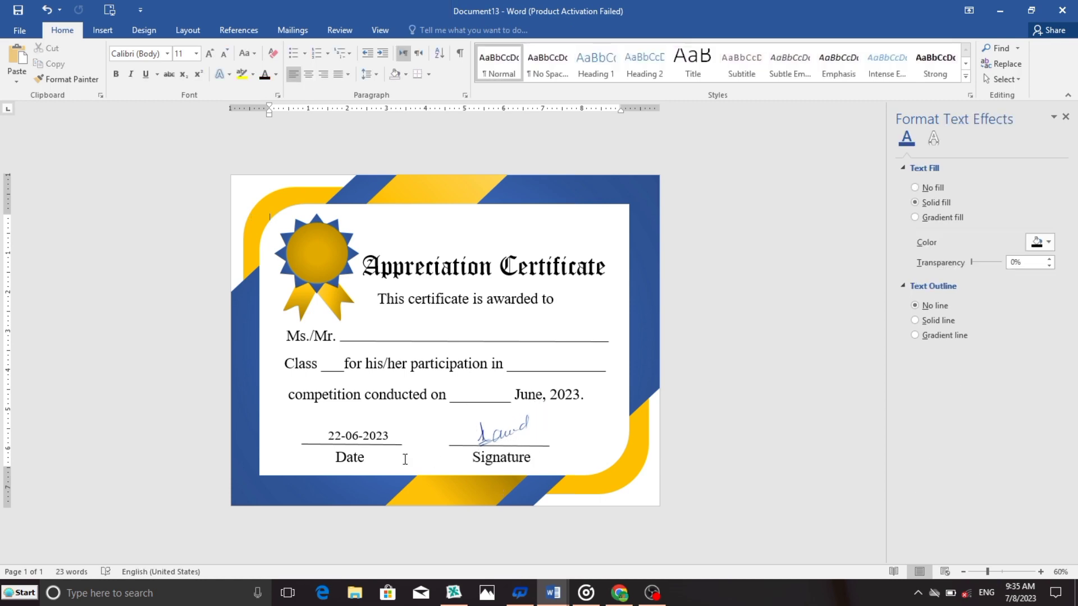
left_click_drag(490, 248, 489, 244)
left_click(702, 262)
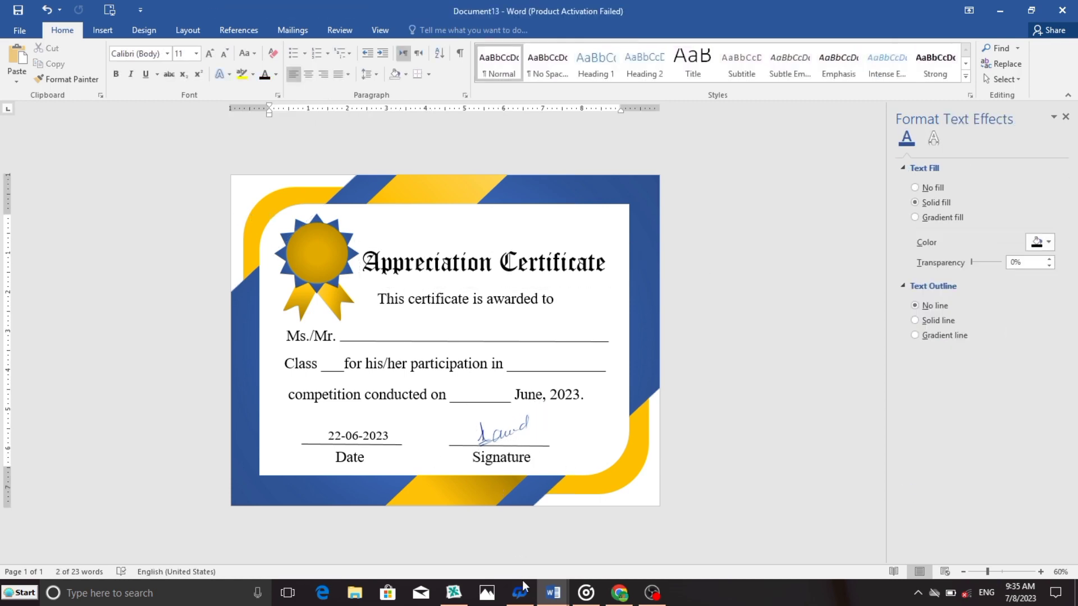
Paste the Best AWARD 2023 text onto the medallion and give it a new font colour
left_click(554, 541)
key("ctrl+v")
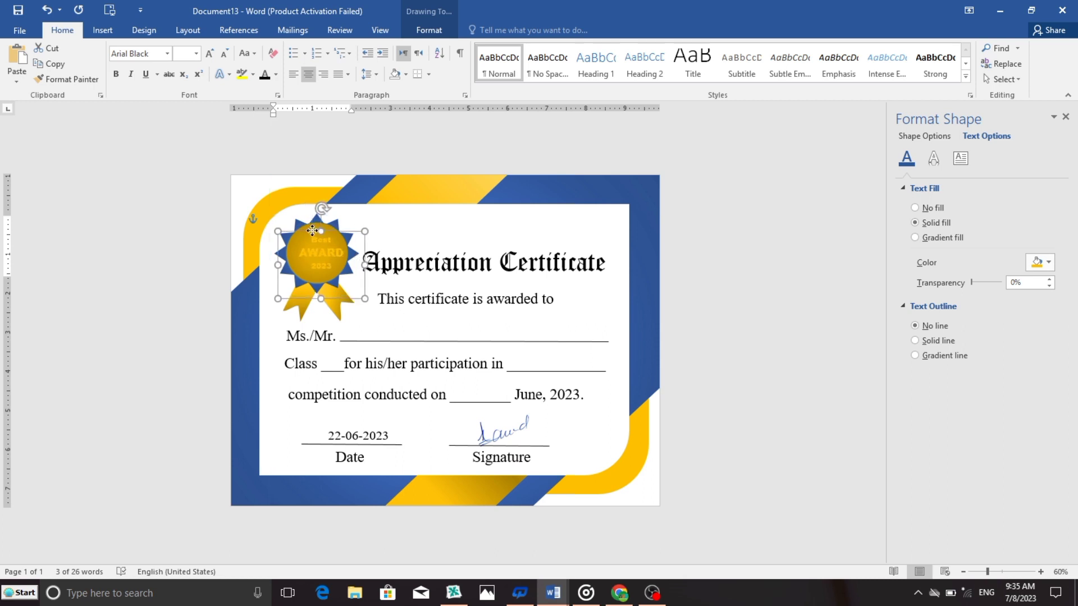
key("ctrl+a")
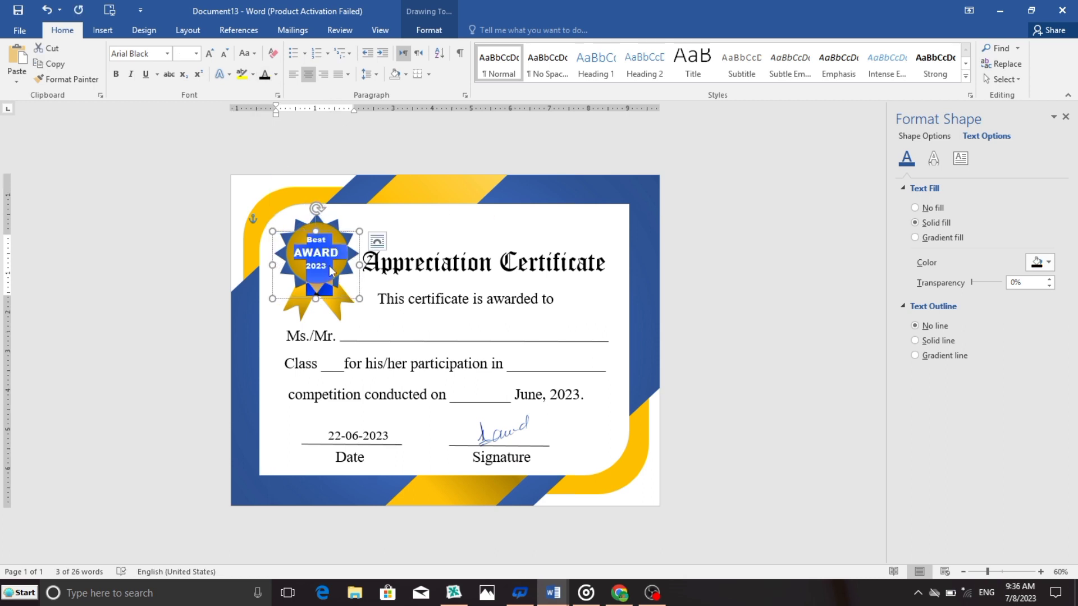
left_click(275, 74)
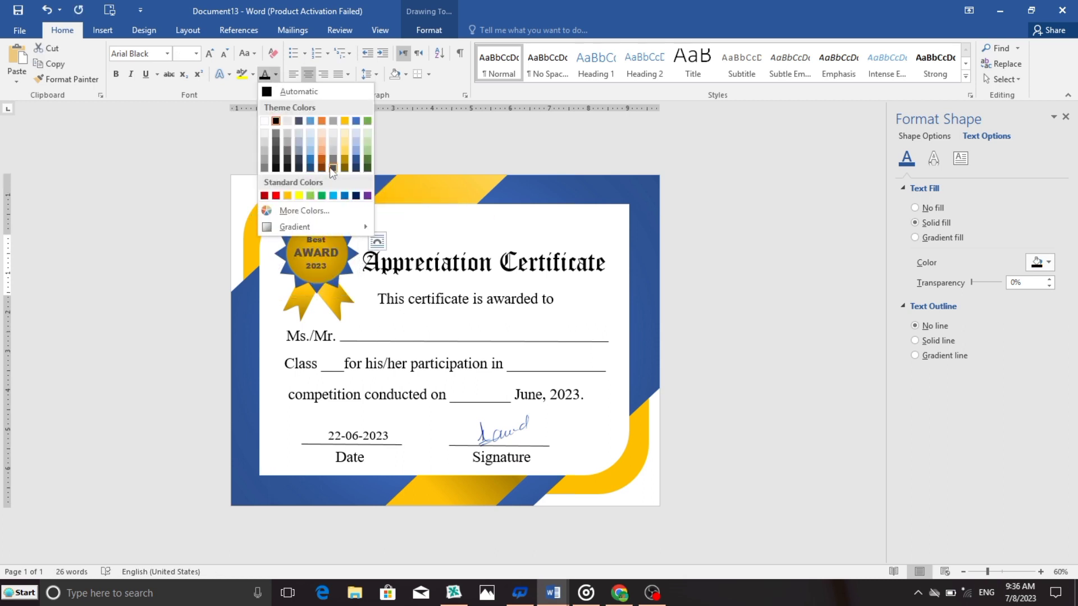
left_click(332, 169)
Make the Appreciation Certificate title text dark blue
left_click(537, 262)
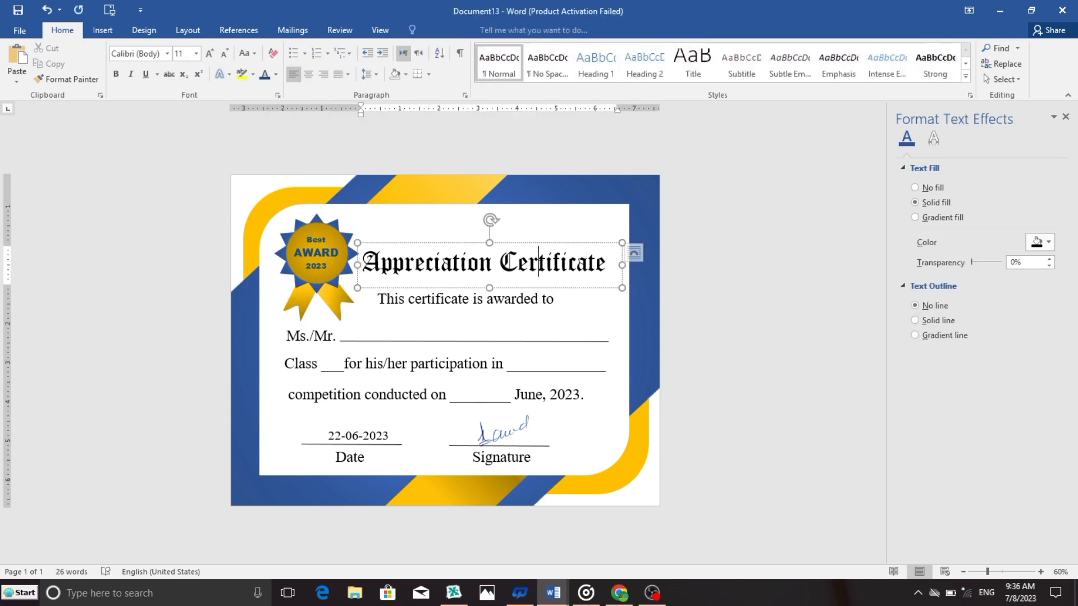
key("ctrl+a")
left_click(275, 74)
left_click(345, 188)
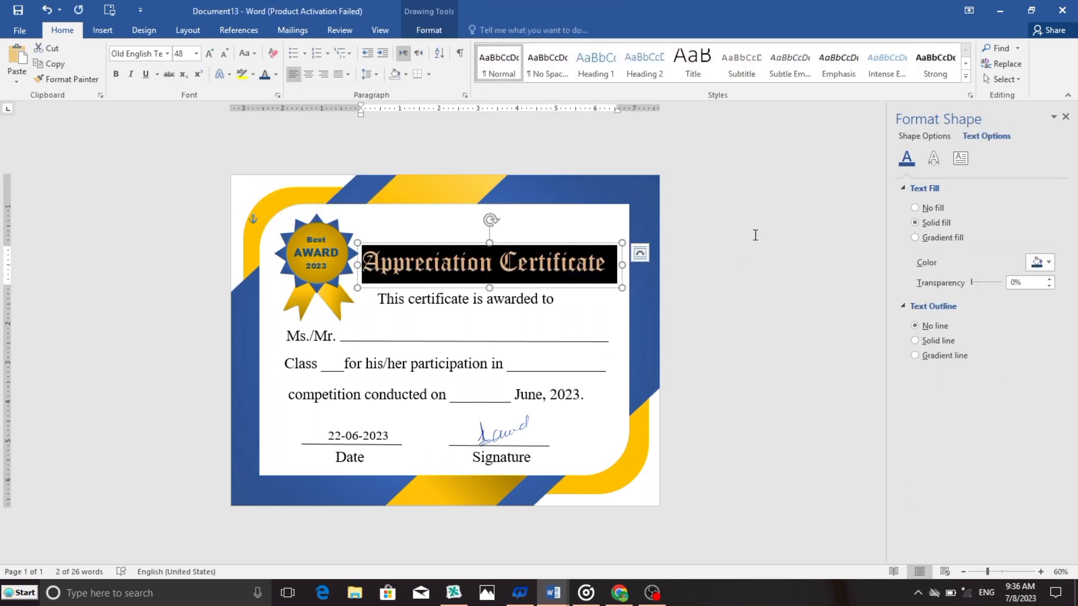
Widen the script Name Surname box on the Ms./Mr. line
left_click(387, 335)
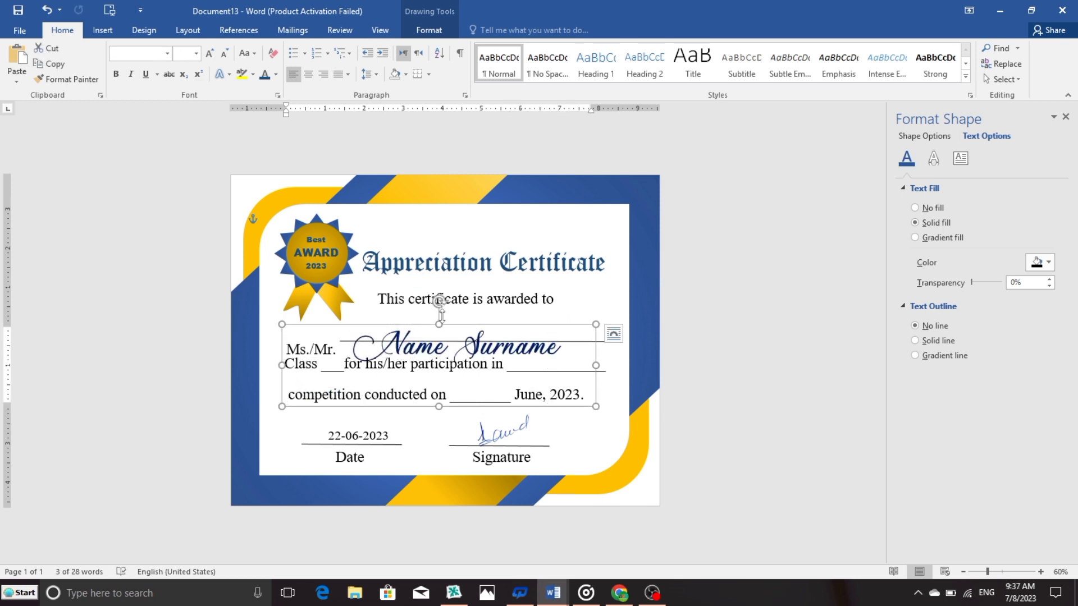
left_click_drag(442, 315, 442, 303)
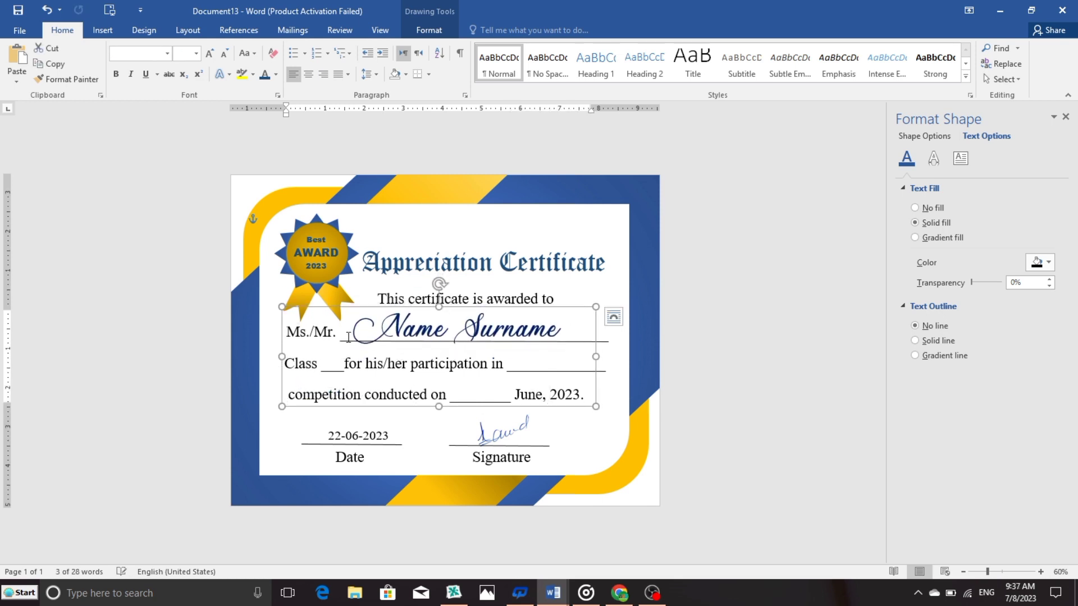
left_click(727, 285)
left_click(719, 429)
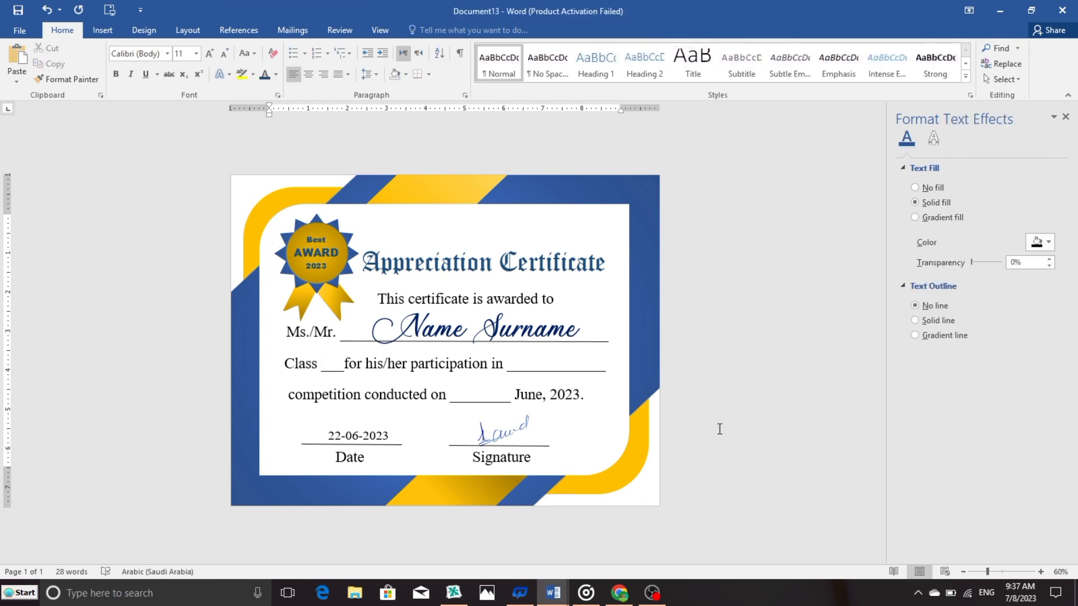
Give the border's corner arcs an orange preset gradient fill
left_click(317, 194)
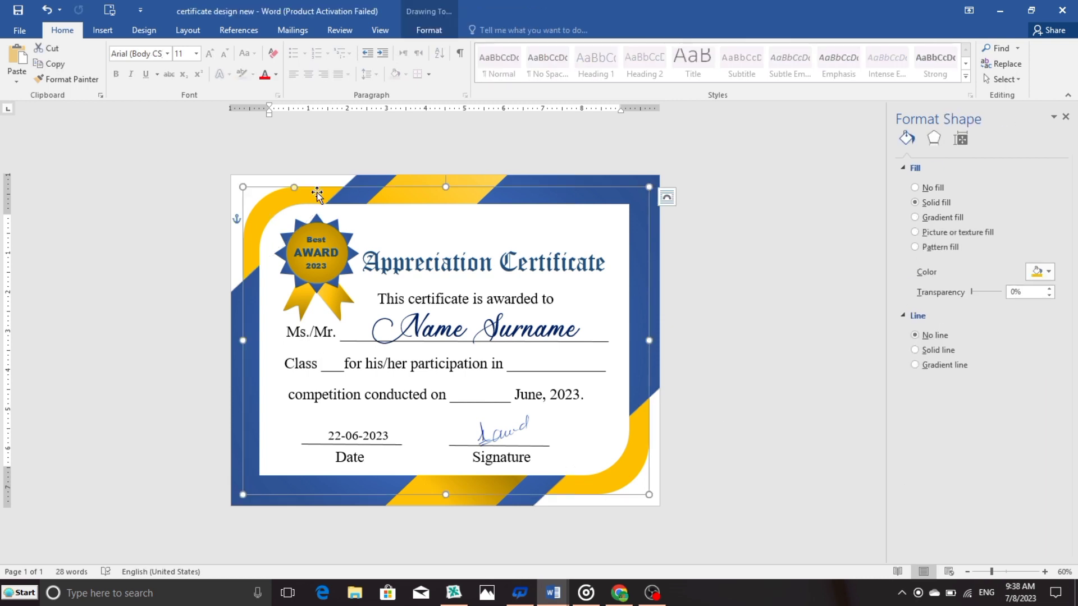
left_click(915, 217)
left_click(1048, 272)
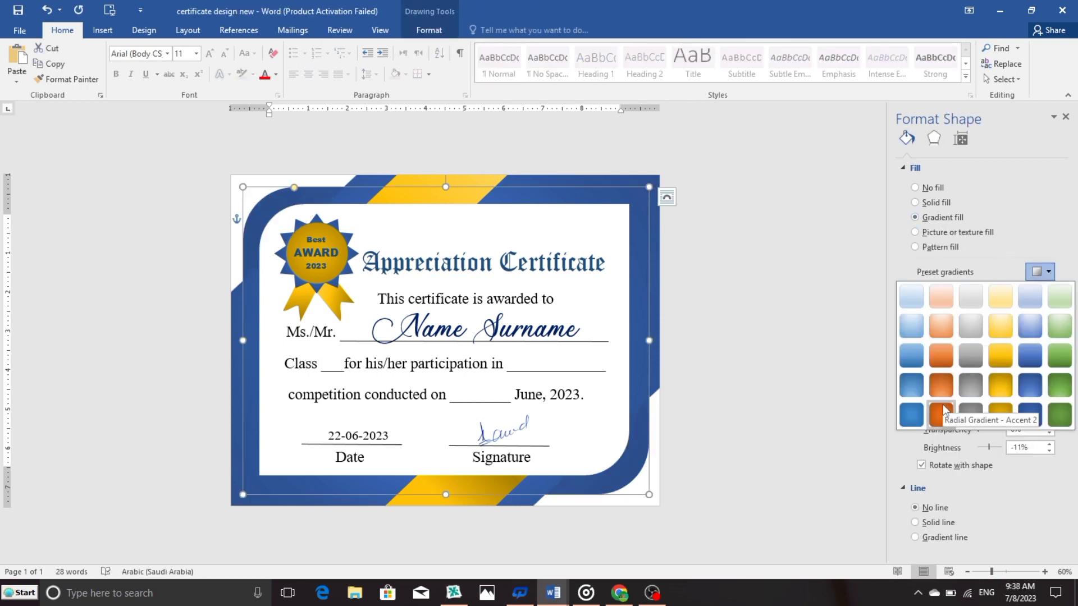
left_click(921, 413)
Change the blue diagonal bands to a green preset gradient
left_click(535, 188)
left_click(1043, 271)
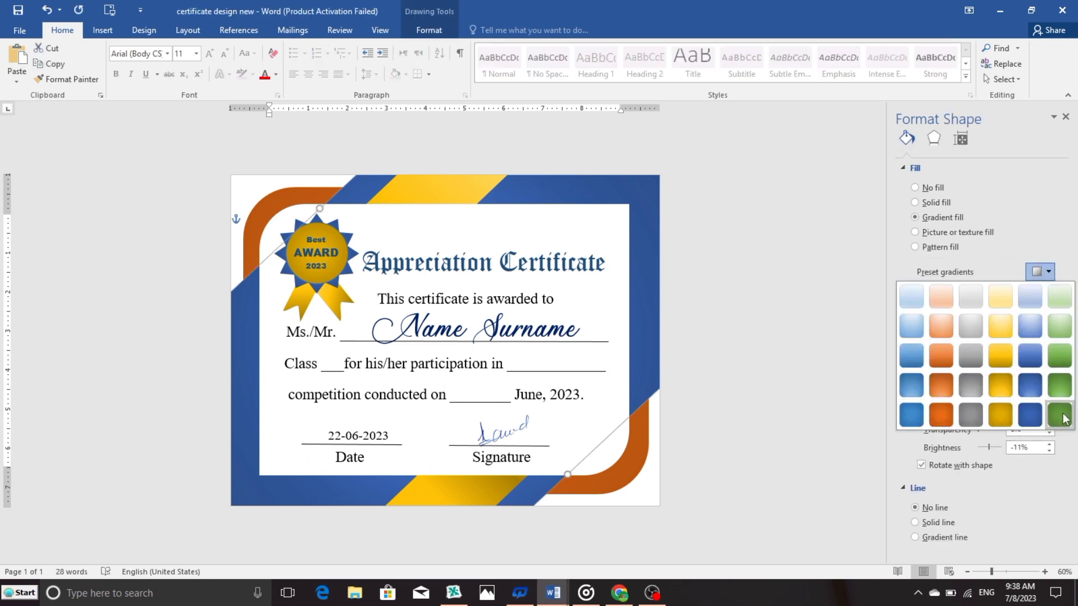
left_click(746, 293)
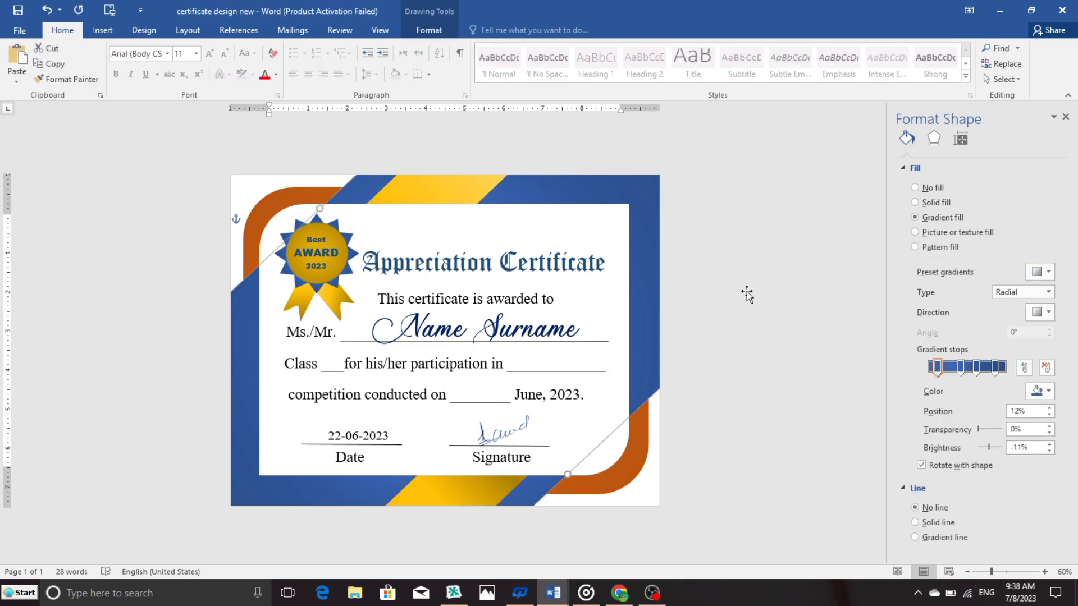
left_click(1044, 271)
left_click(1045, 413)
Apply orange gradients to the top and bottom yellow stripes
left_click(488, 186)
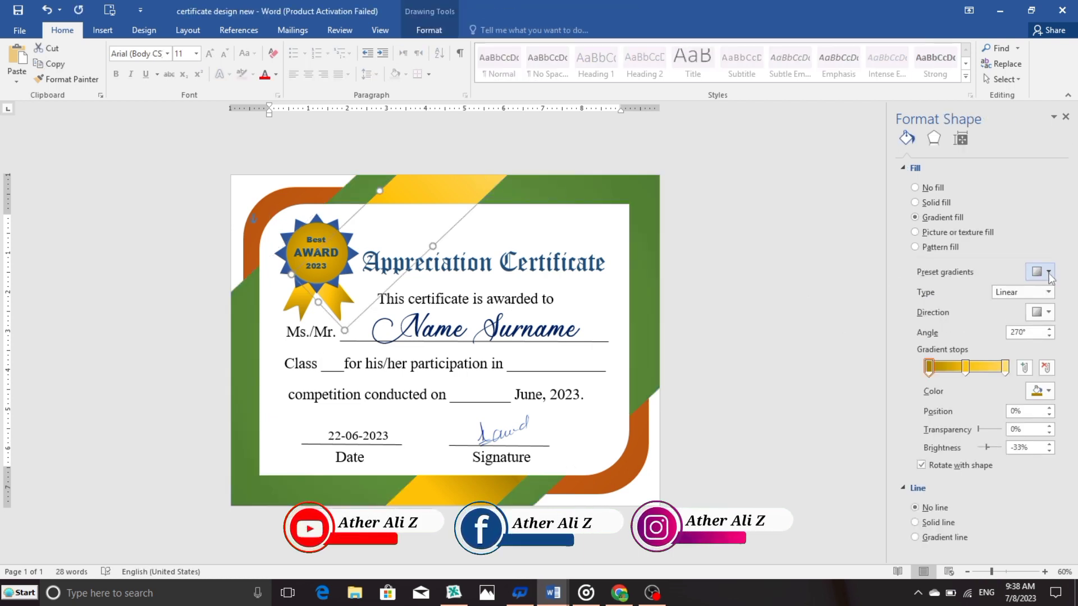
left_click(1044, 271)
left_click(941, 356)
left_click(1049, 272)
left_click(941, 385)
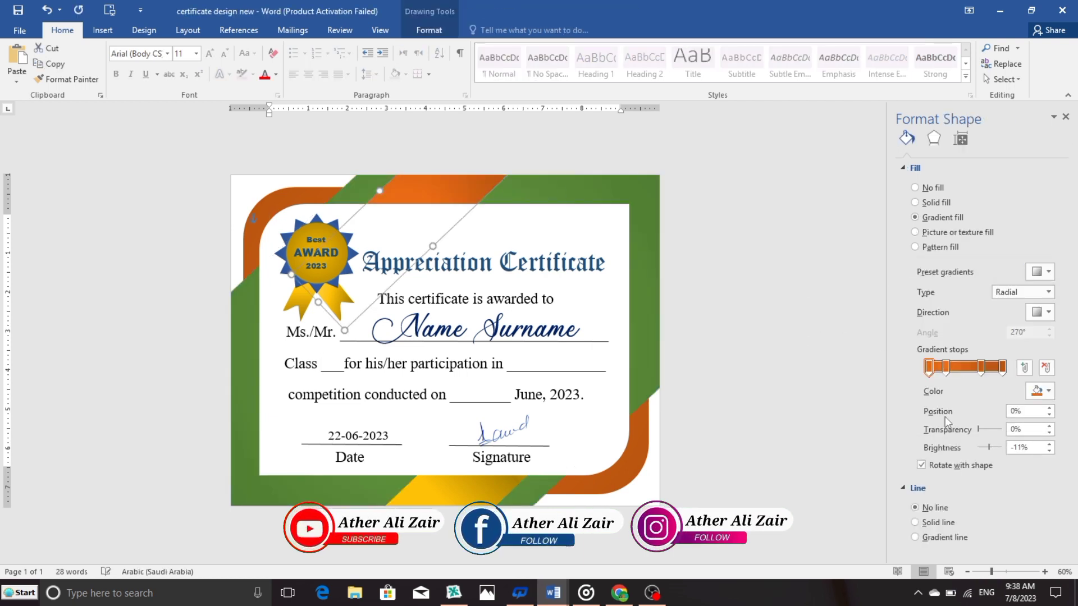
left_click(479, 494)
left_click(1048, 272)
left_click(941, 384)
left_click(779, 280)
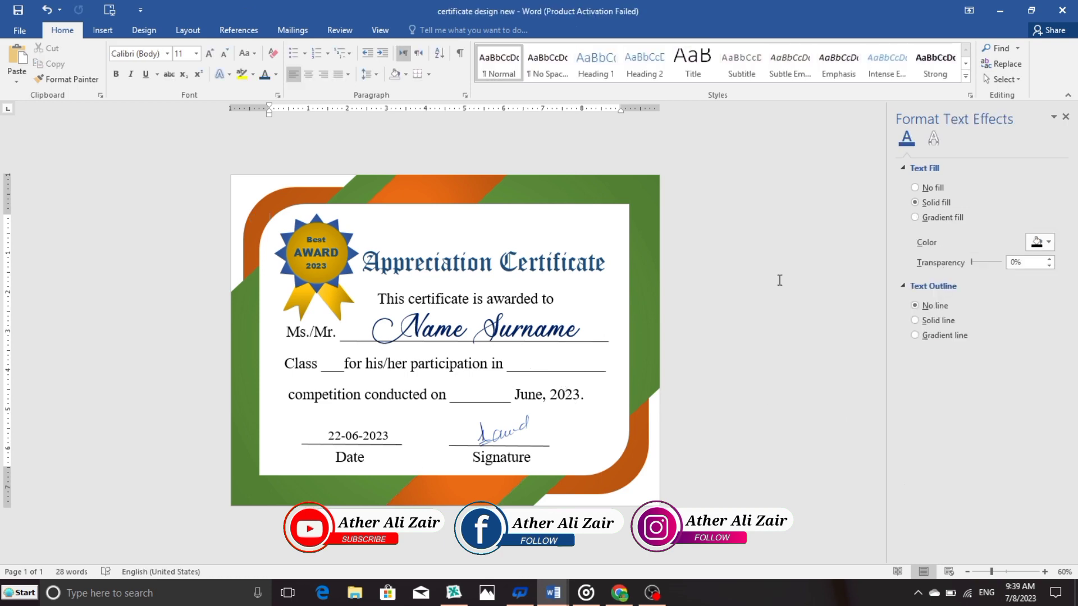
left_click(337, 276)
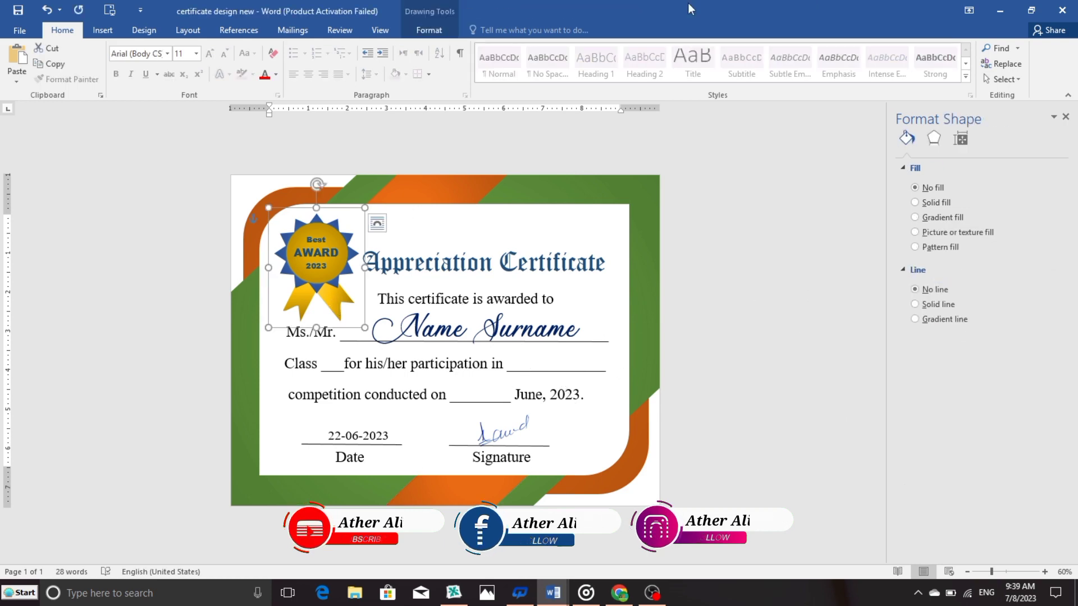
Fill the seal's star shape with a green preset gradient
left_click(429, 30)
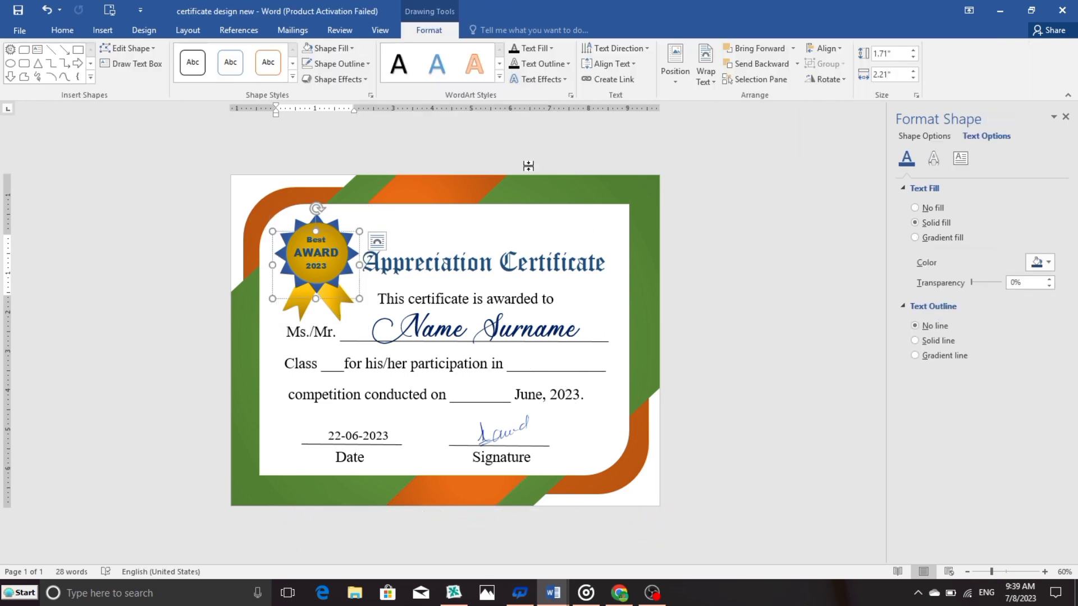
left_click(337, 230)
left_click(337, 230)
left_click(956, 220)
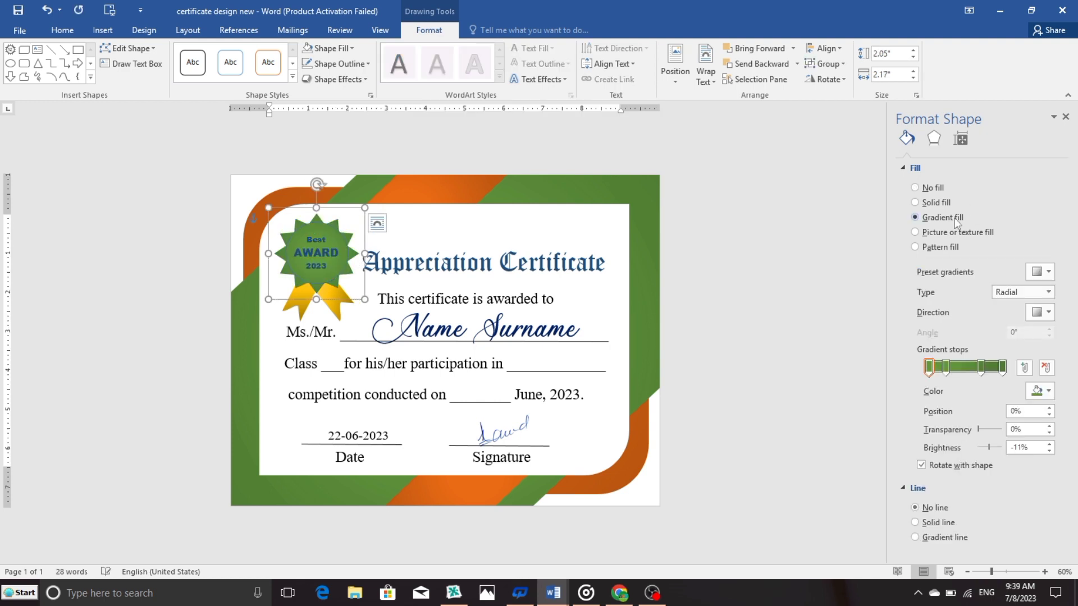
key("ctrl+z")
left_click(824, 63)
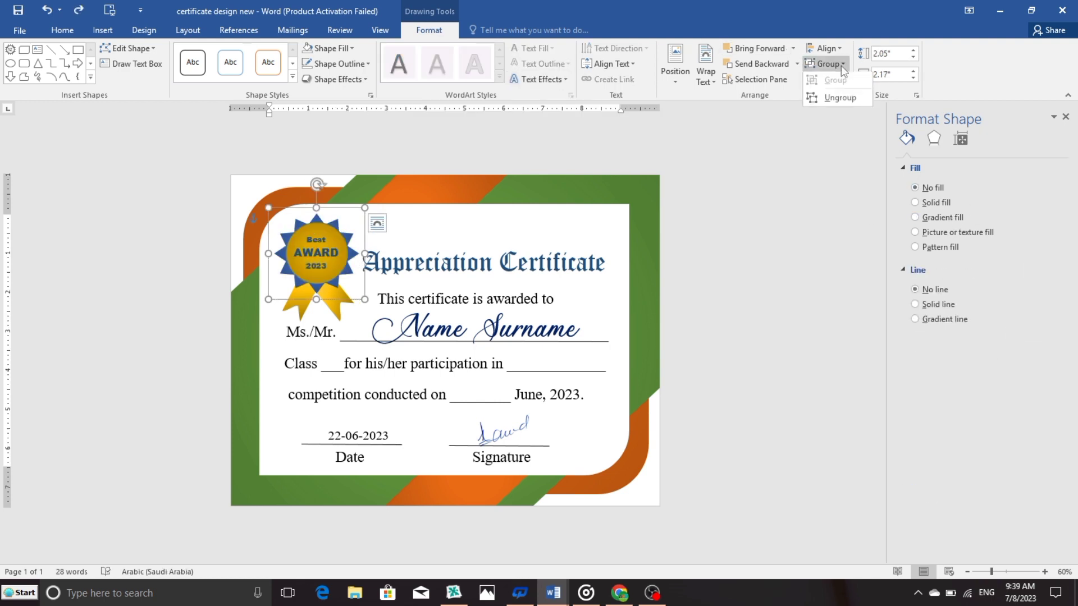
left_click(350, 234)
left_click(350, 234)
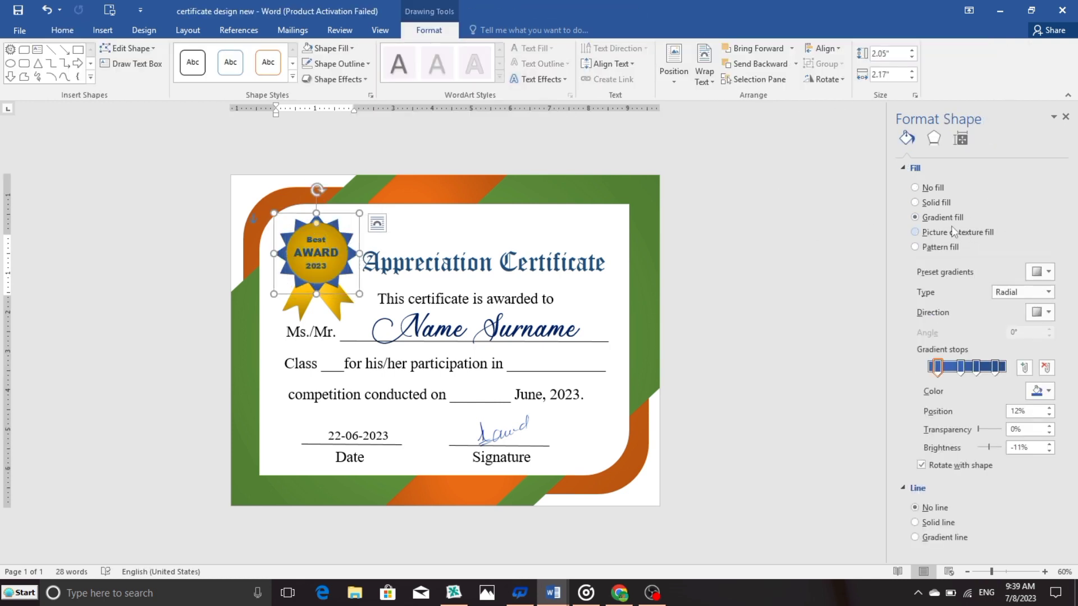
left_click(1049, 271)
left_click(1048, 415)
left_click(333, 265)
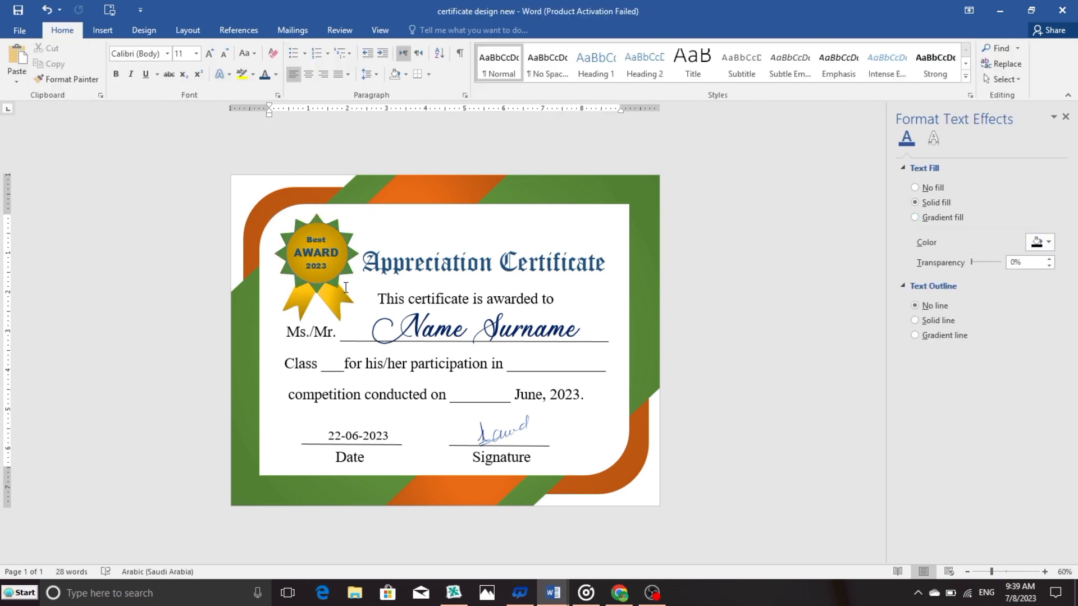
Give the seal star a gradient outline and an orange preset gradient
left_click(959, 238)
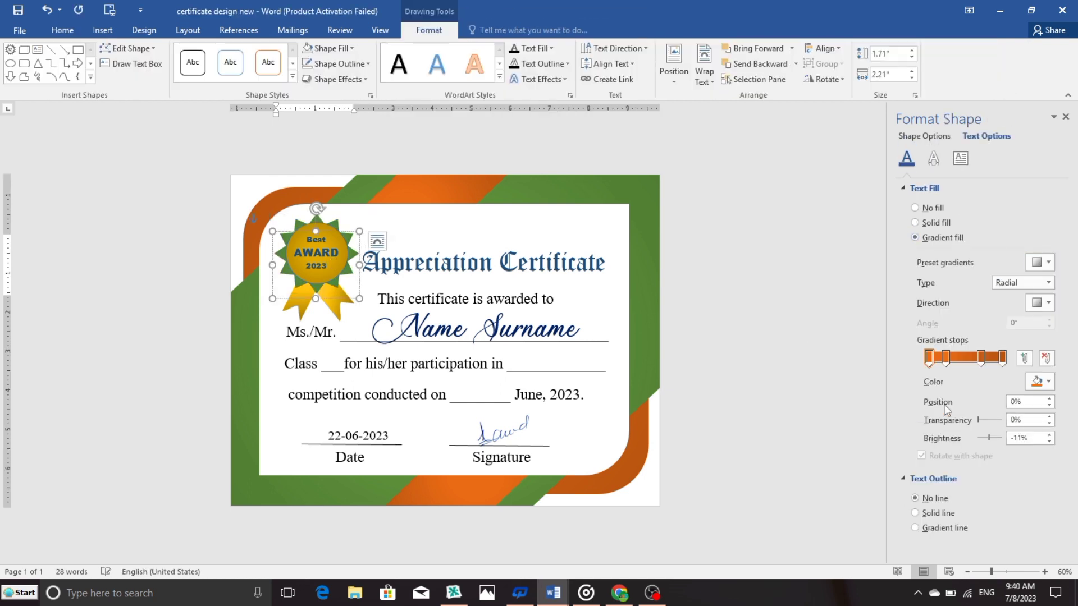
left_click(455, 230)
left_click(337, 243)
left_click(321, 222)
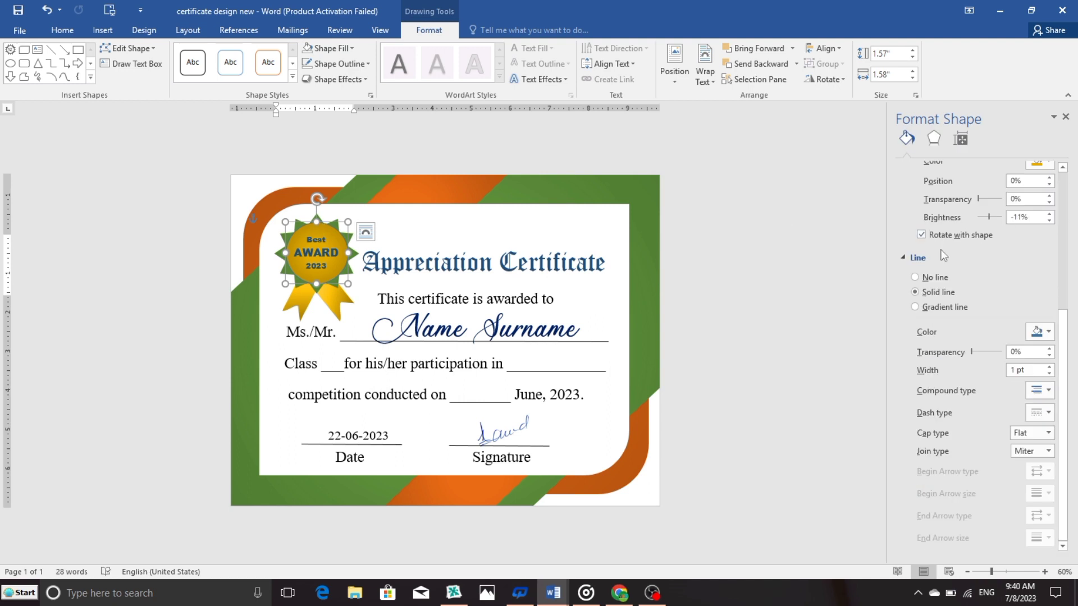
left_click(914, 307)
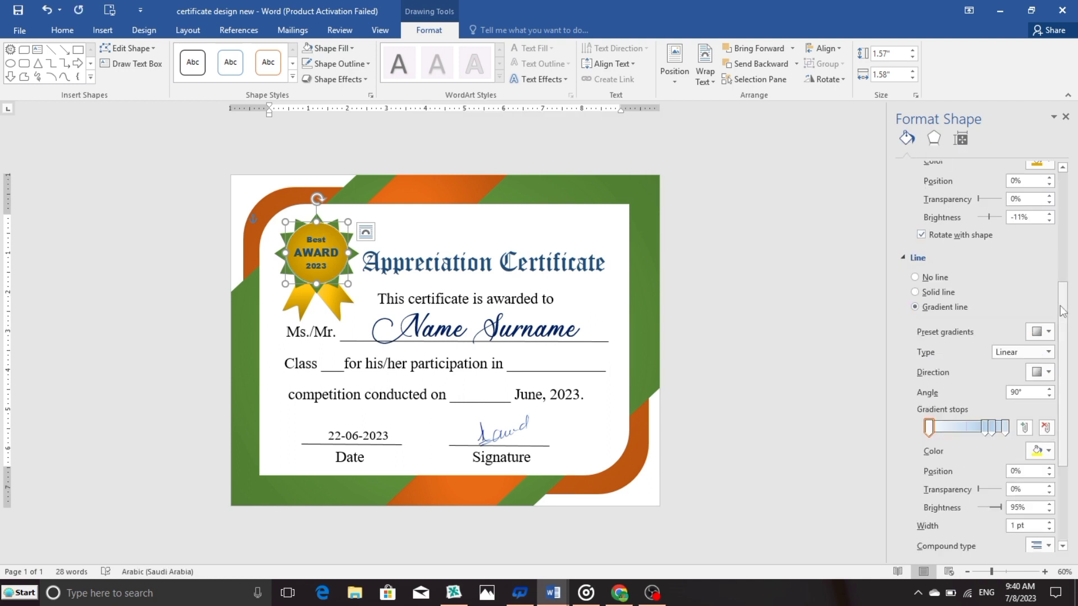
scroll(1063, 312, "up", 3)
scroll(1055, 291, "up", 5)
left_click(1048, 272)
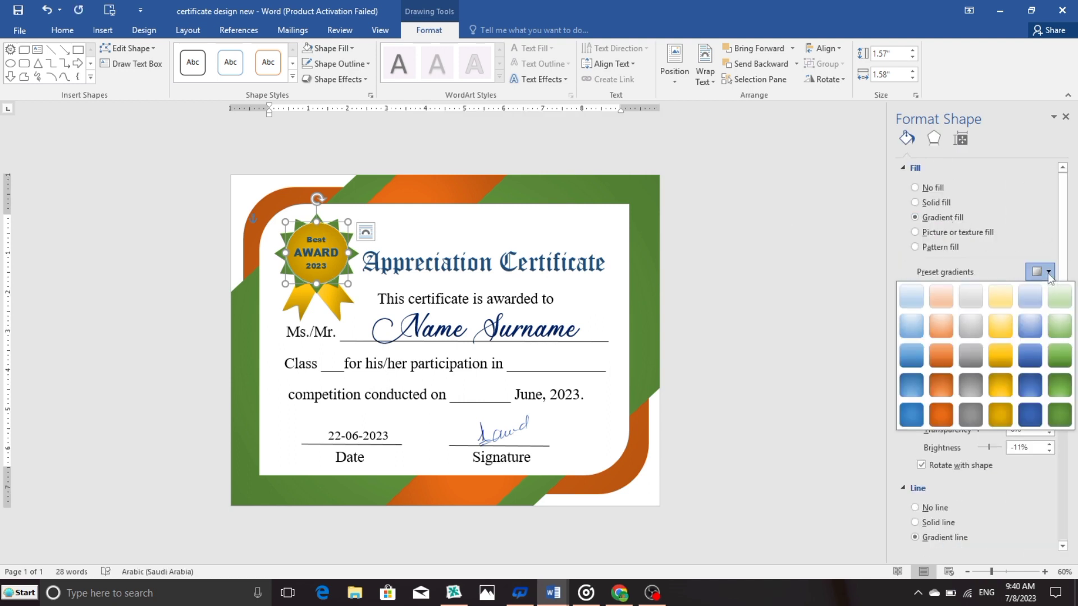
left_click(941, 415)
left_click(337, 305)
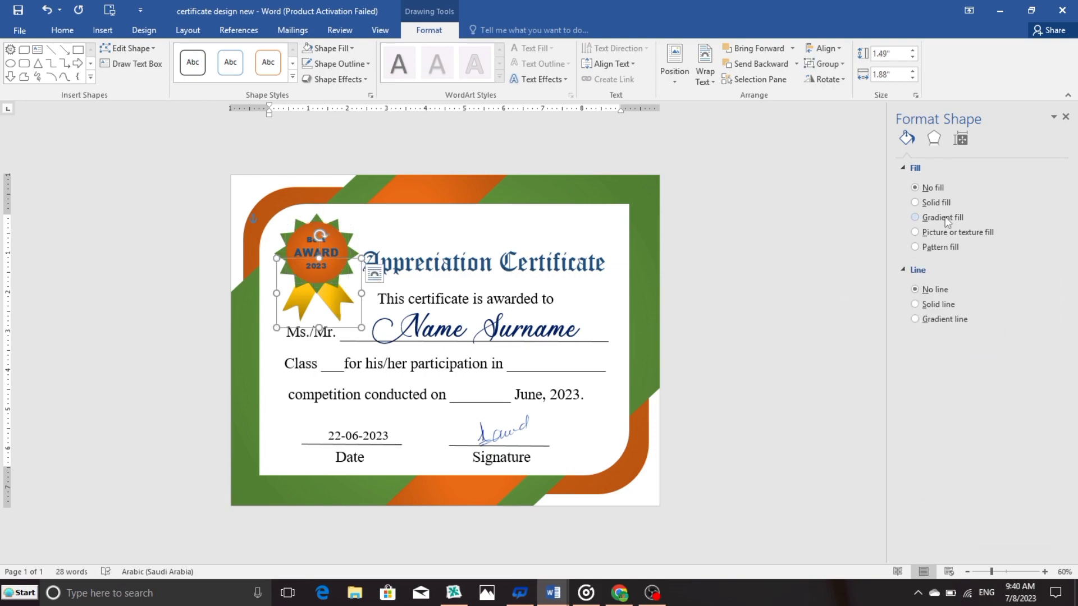